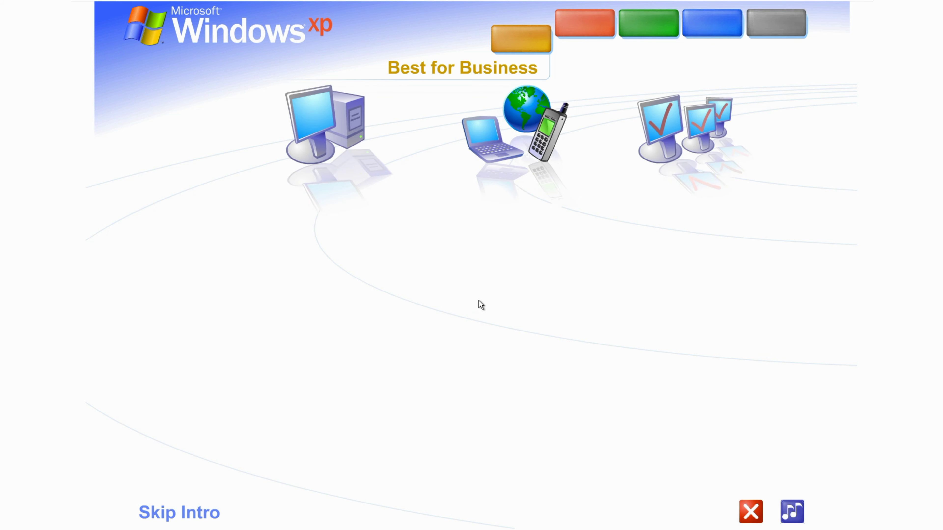
Skip the Windows XP tour intro, view the Windows XP Basics section, and exit the tour
left_click(207, 512)
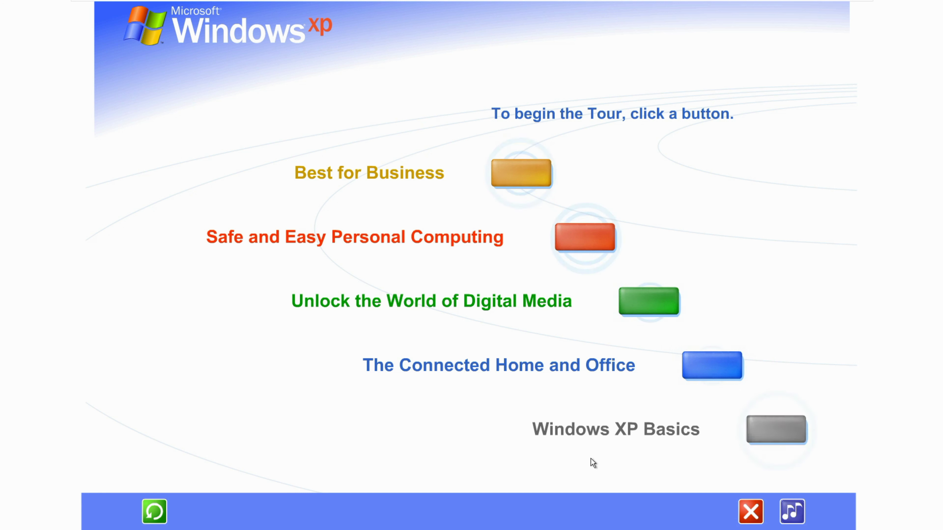
left_click(611, 430)
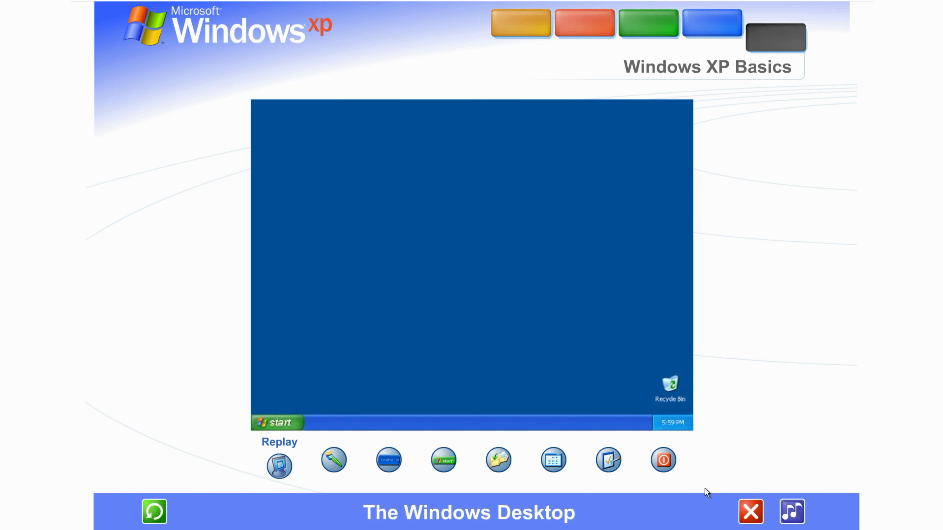
left_click(751, 514)
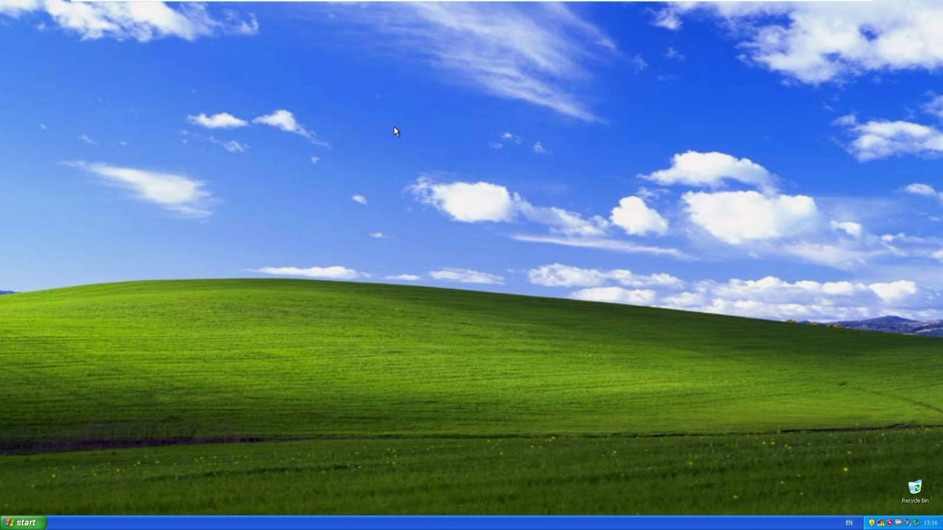
Launch Internet Explorer and postpone the Internet Explorer 8 welcome setup
left_click(22, 523)
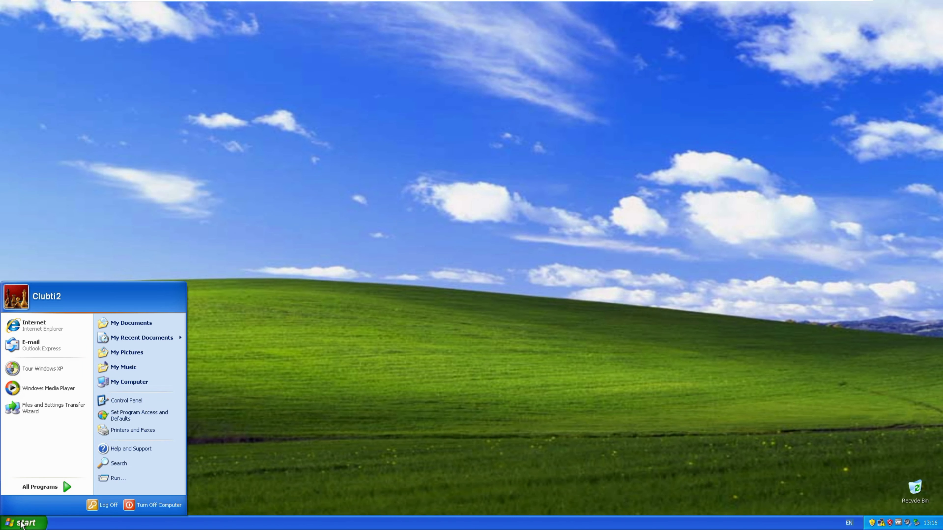
left_click(129, 382)
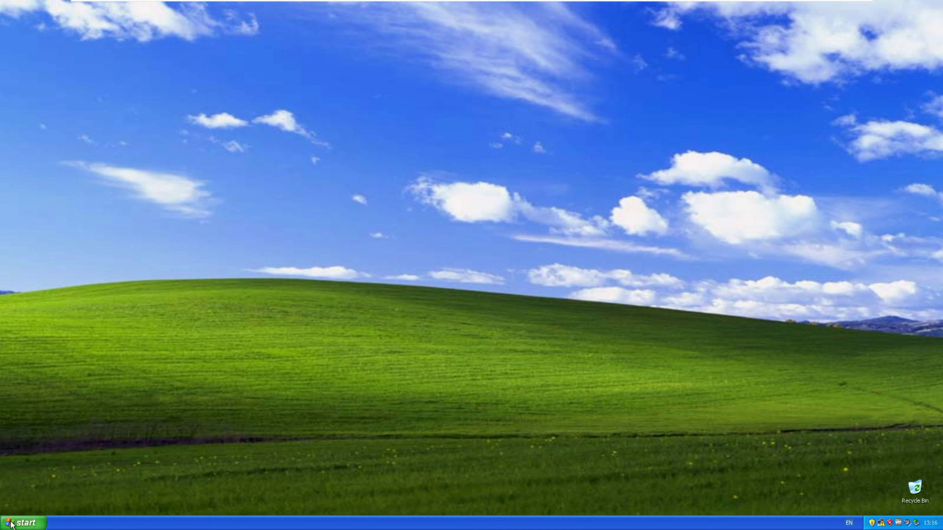
left_click(11, 523)
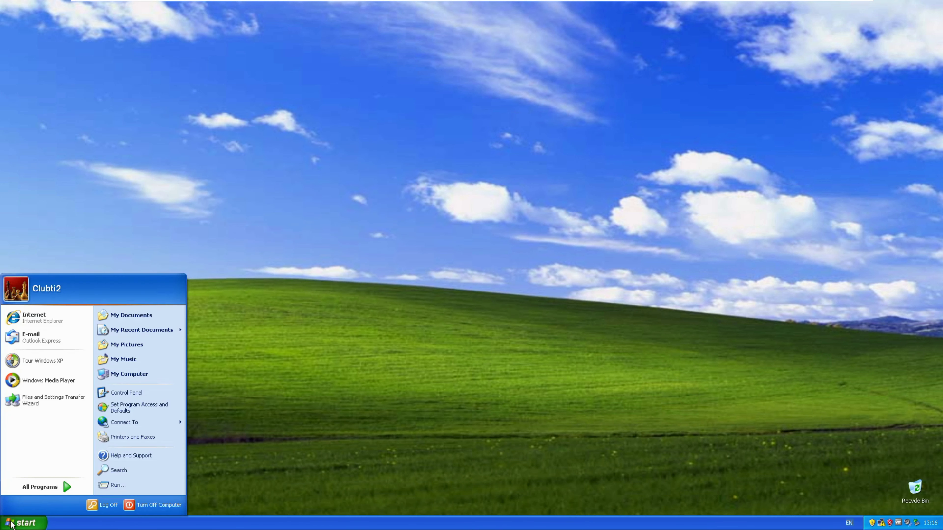
left_click(40, 326)
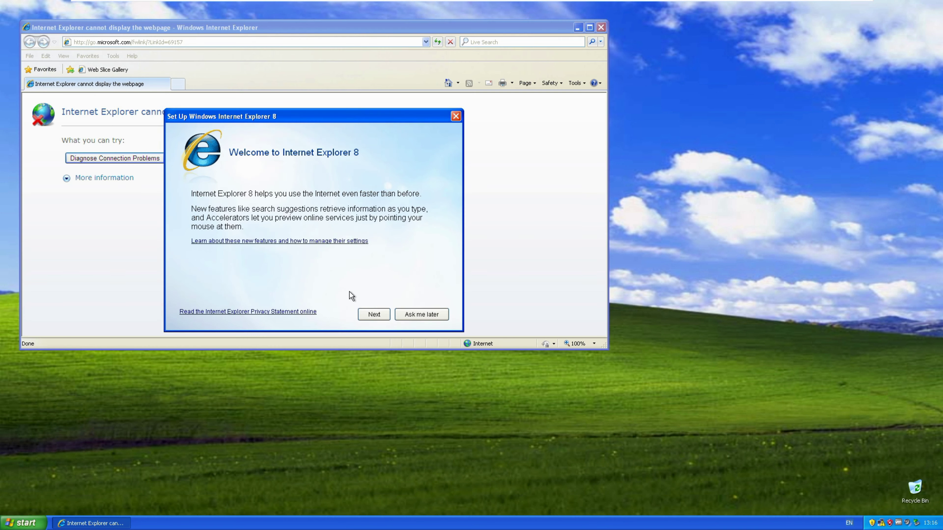
left_click(416, 319)
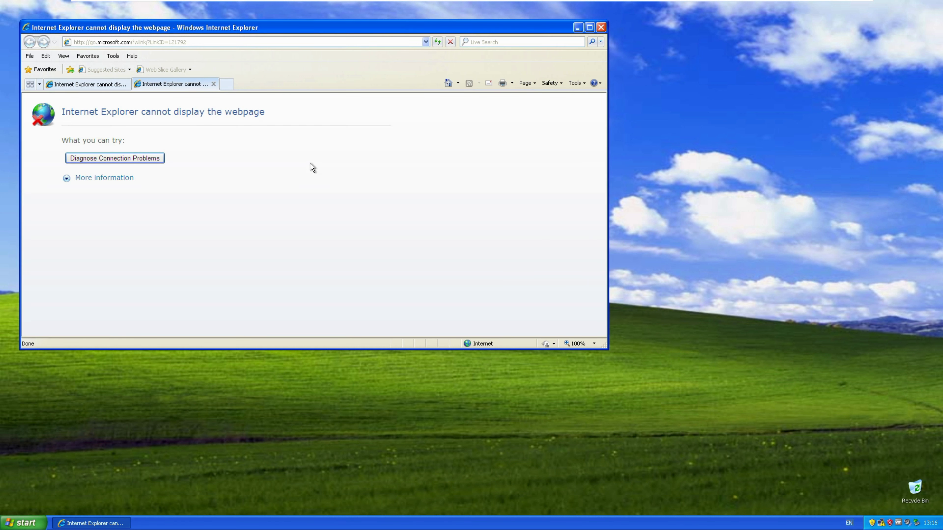
Open a command prompt by running cmd
left_click(19, 523)
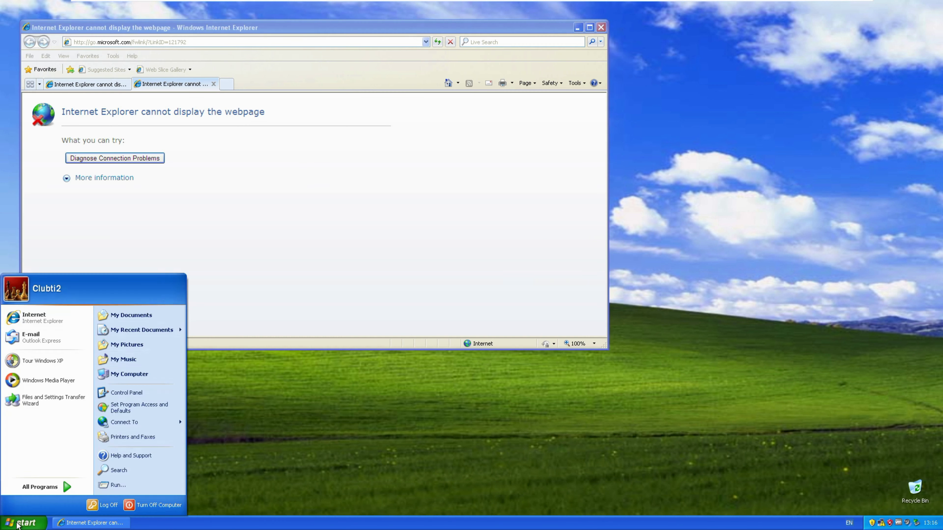
left_click(118, 485)
type("c")
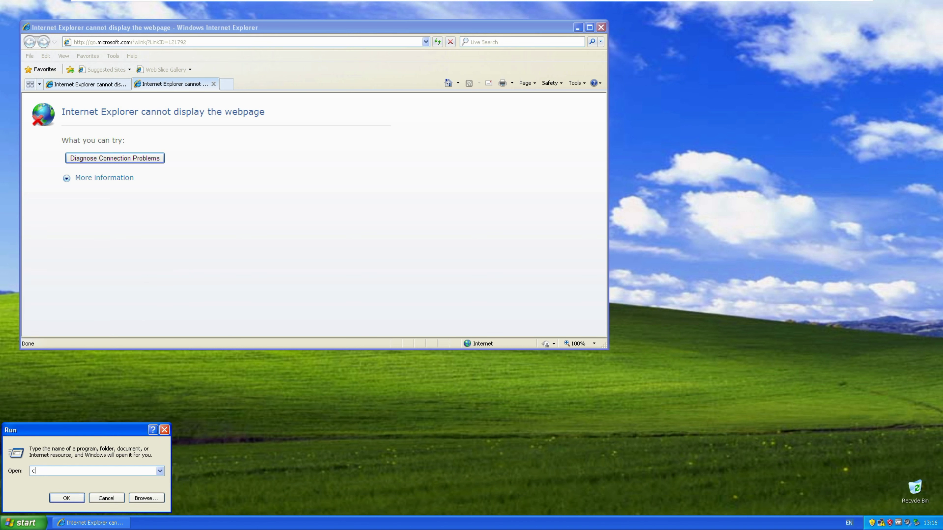
key("Return")
key("Return")
type("cmd")
key("Return")
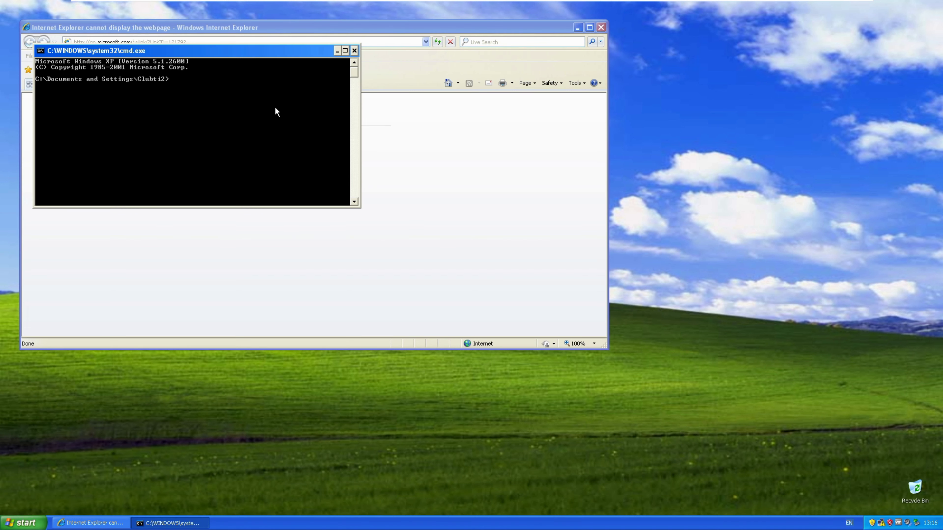
Test internet connectivity by pinging 8.8.8.8, and close the command prompt
type("pi")
type("ng *")
key("BackSpace")
type("8")
key("BackSpace")
key("BackSpace")
type(".8.8.")
key("Return")
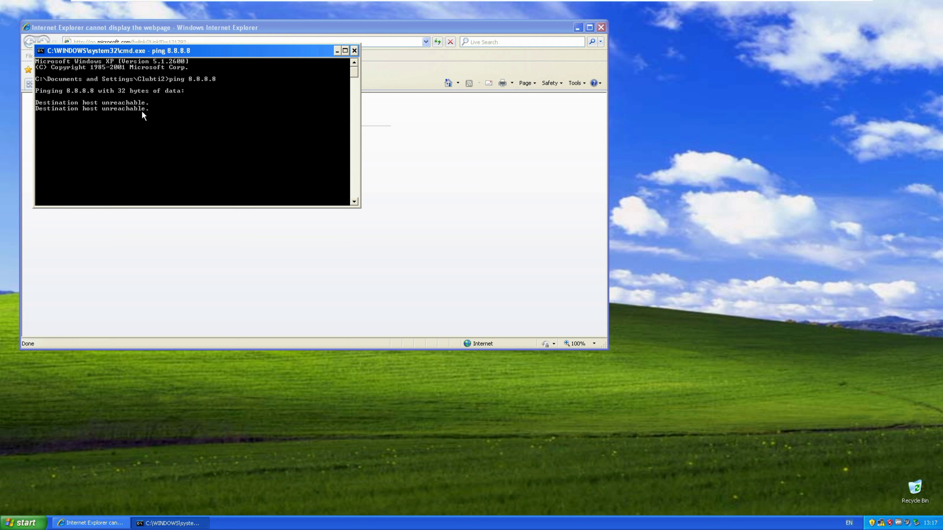
left_click(353, 51)
Open Network Connections from the Network and Internet Connections category of Control Panel
key("super")
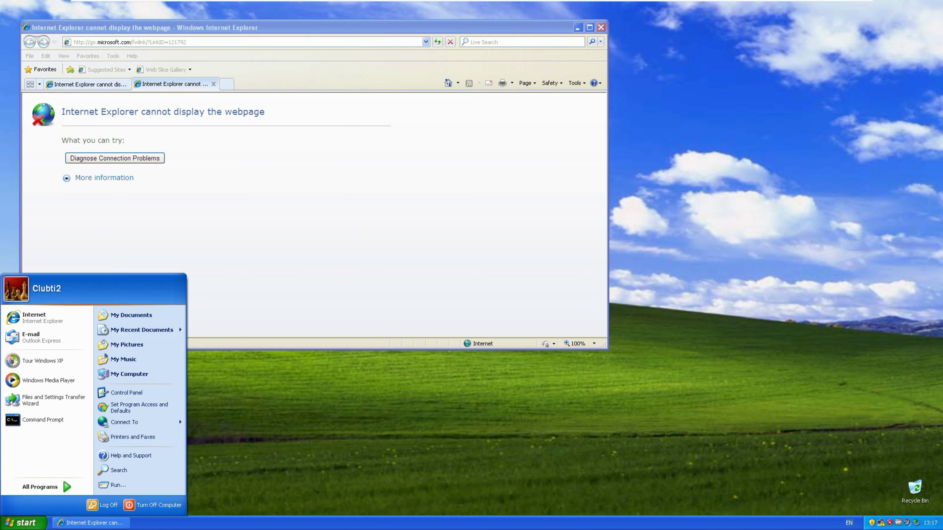
left_click(152, 394)
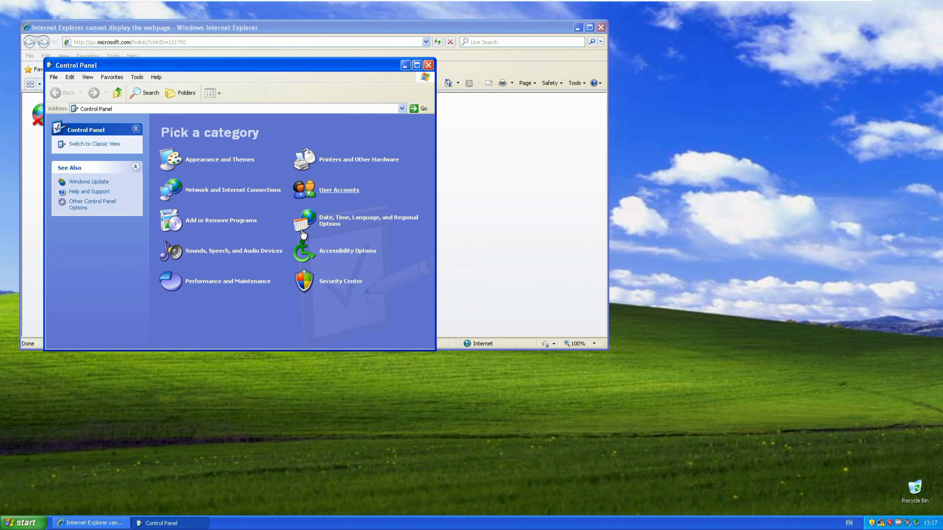
left_click(265, 192)
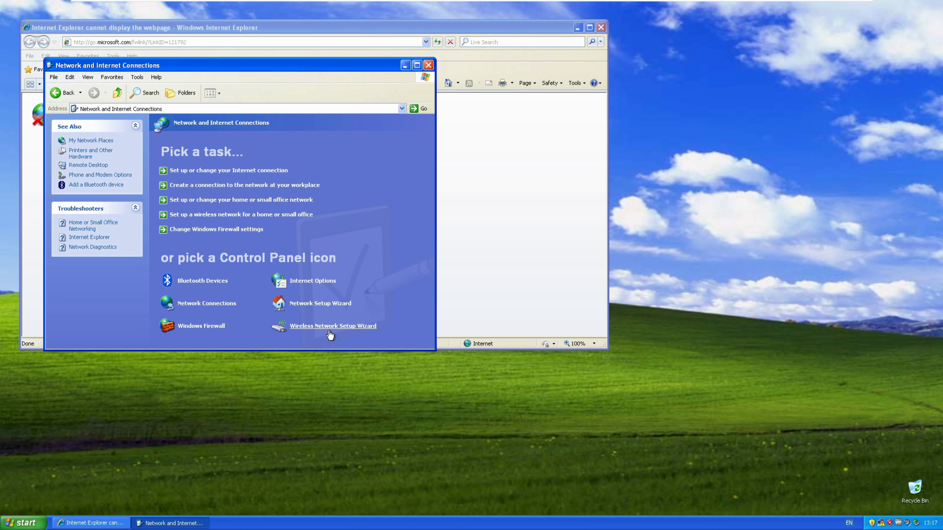
left_click(229, 305)
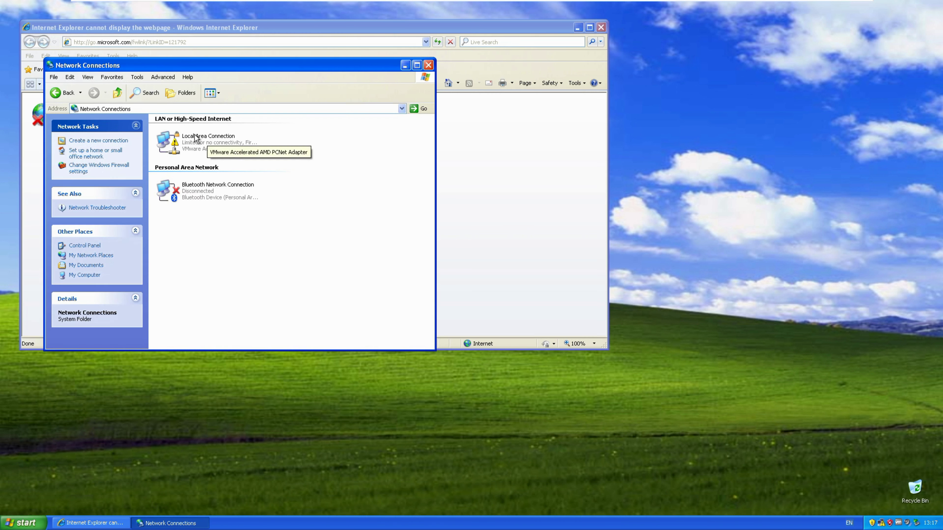
left_click(204, 142)
right_click(205, 142)
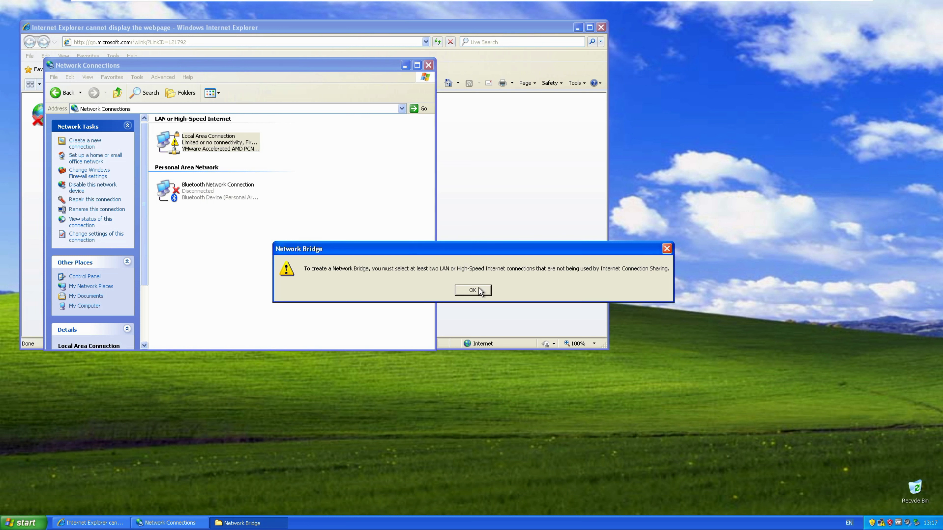
left_click(472, 290)
Examine the general status and support information of the Local Area Connection
double_click(222, 151)
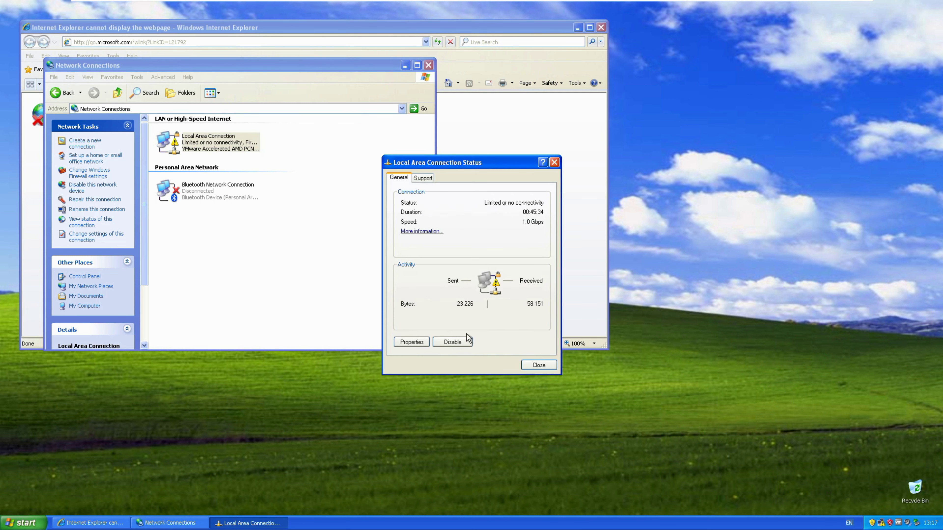
left_click(423, 178)
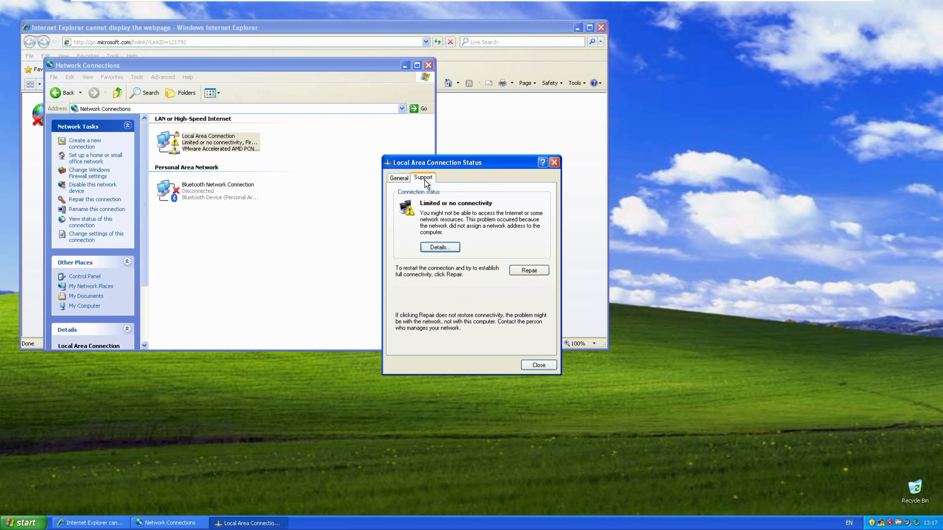
left_click(401, 178)
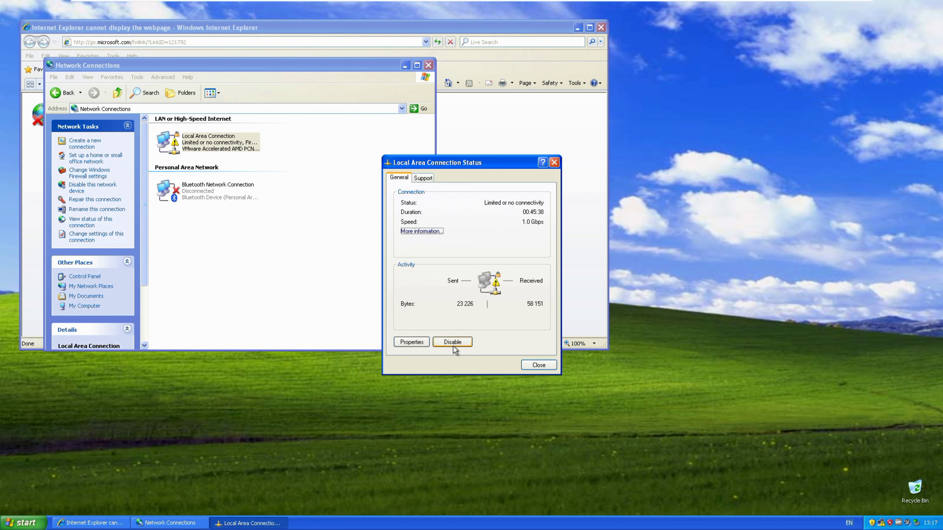
Inspect the Local Area Connection's Internet Protocol (TCP/IP) settings, and close its dialogs without changing anything
left_click(416, 343)
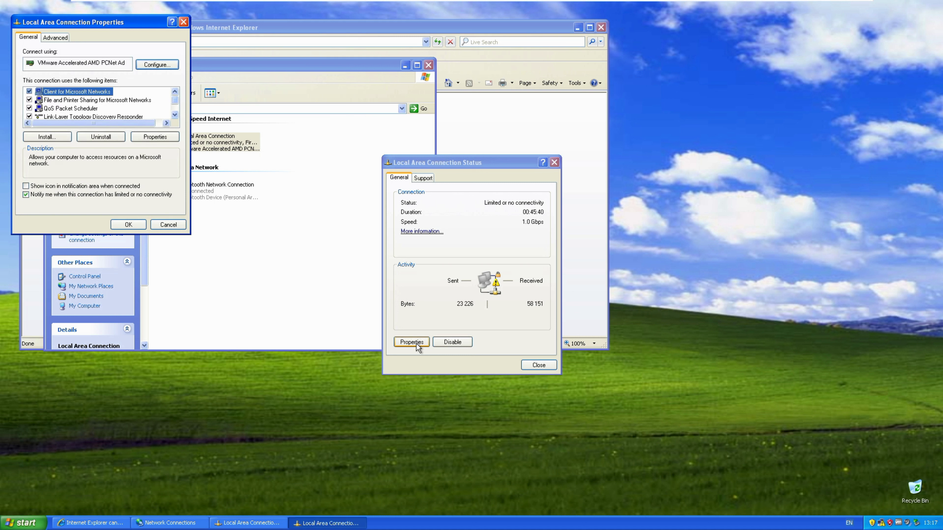
left_click(175, 116)
left_click(175, 115)
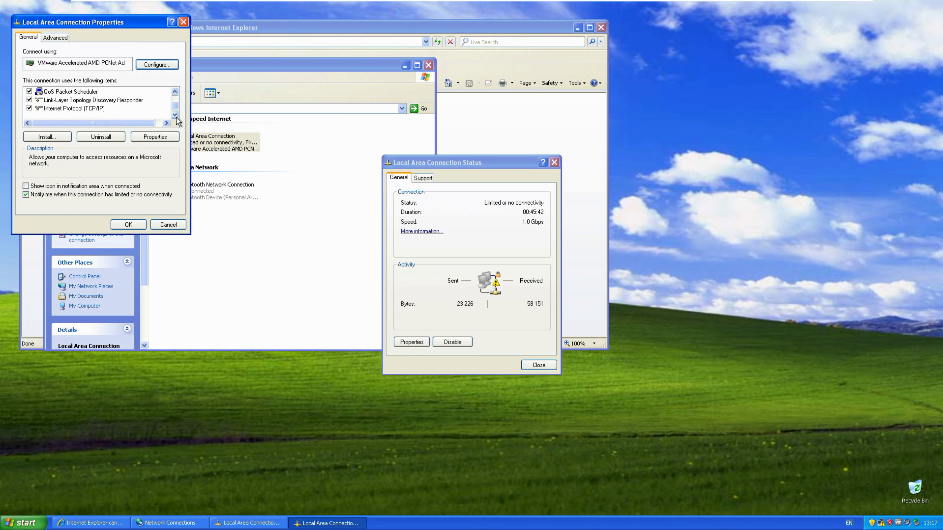
double_click(81, 110)
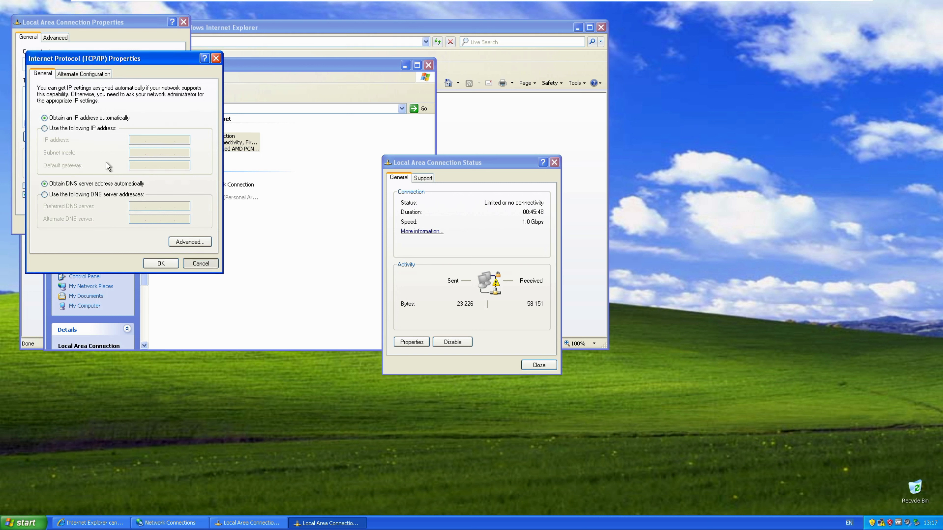
left_click(191, 264)
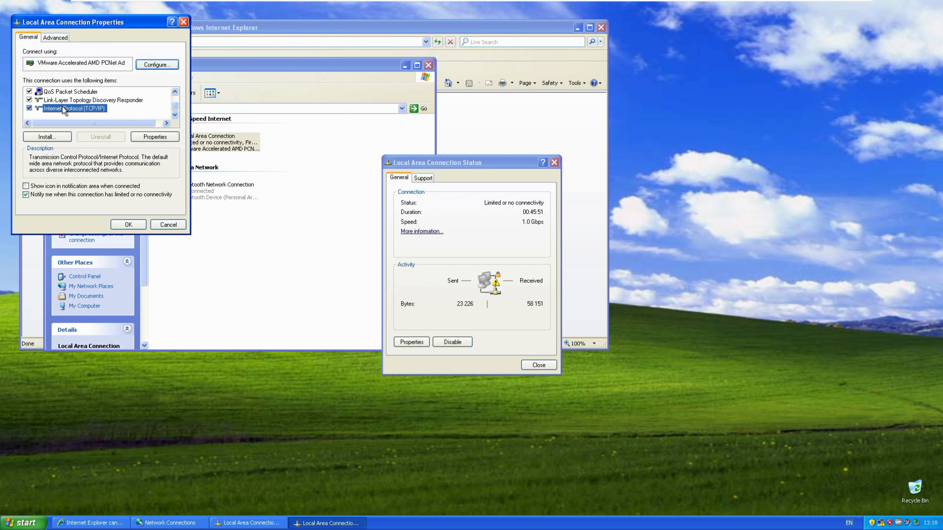
double_click(100, 113)
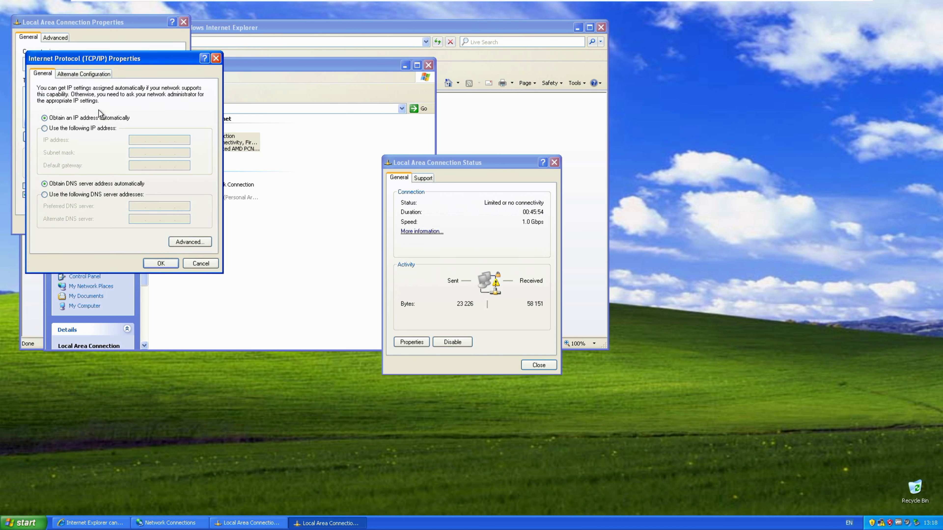
left_click(197, 263)
left_click(172, 224)
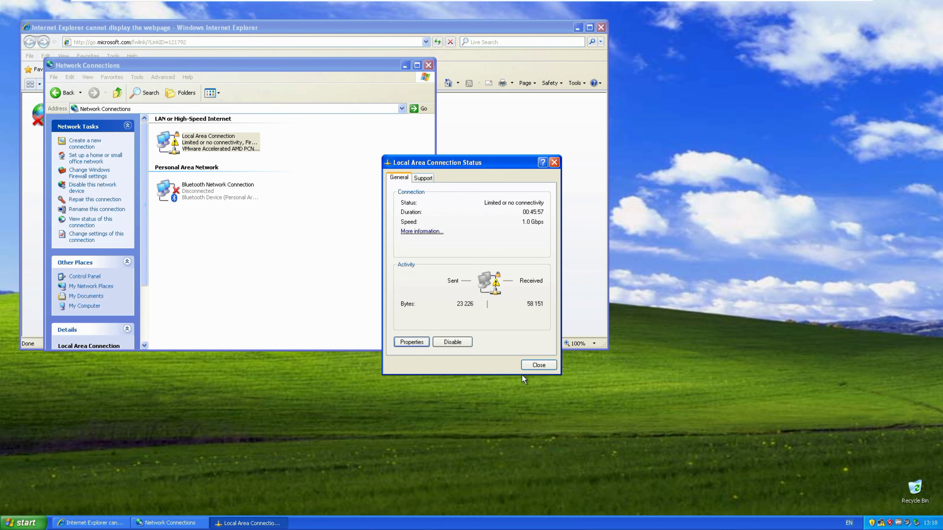
left_click(538, 365)
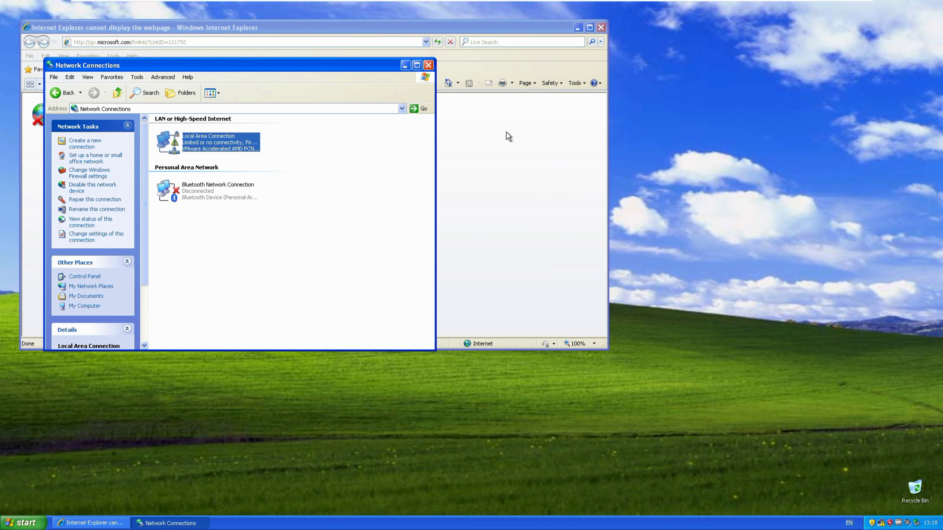
Close the Network Connections window and Internet Explorer with all its tabs
left_click(428, 66)
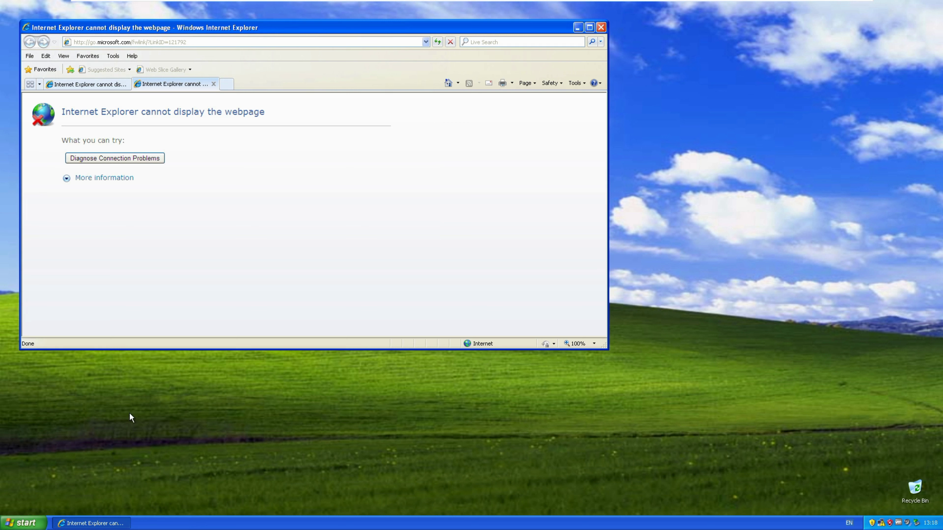
left_click(604, 27)
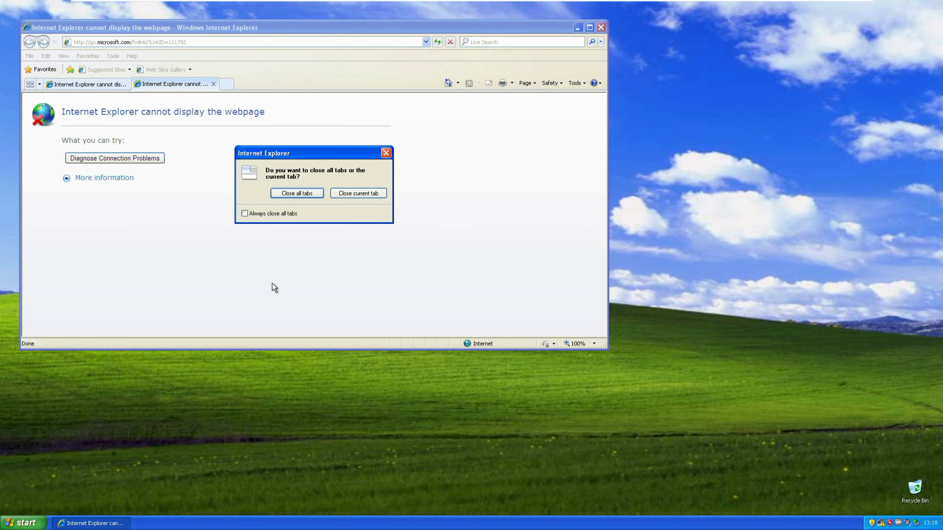
left_click(308, 193)
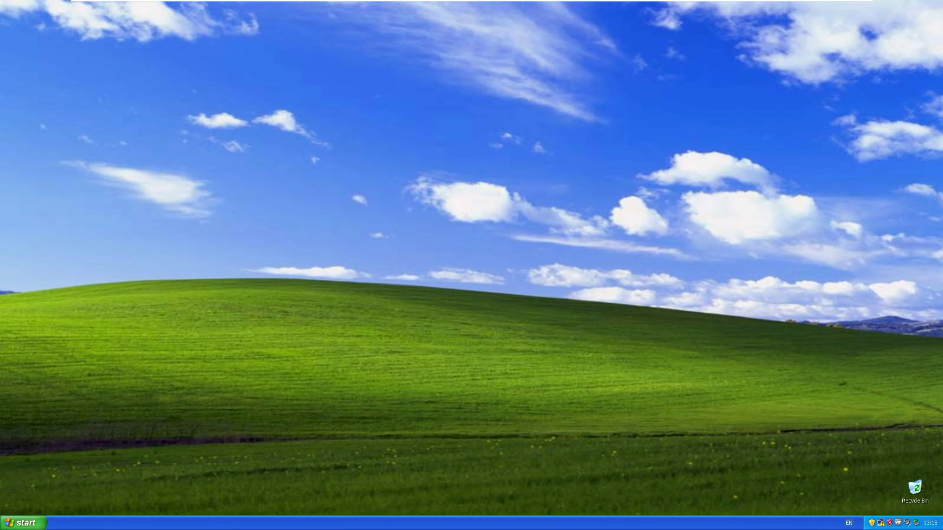
Browse My Music from My Documents, and open the Sample Pictures folder inside My Pictures
left_click(13, 524)
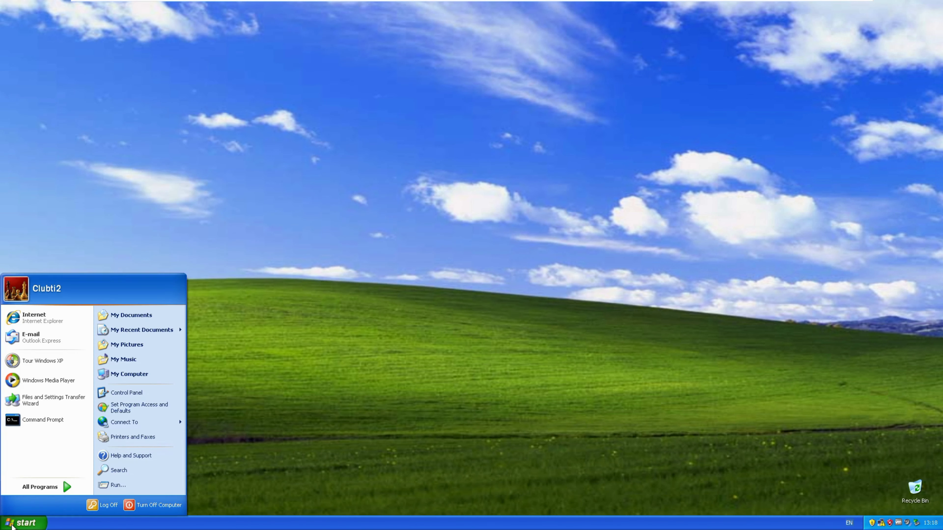
left_click(150, 316)
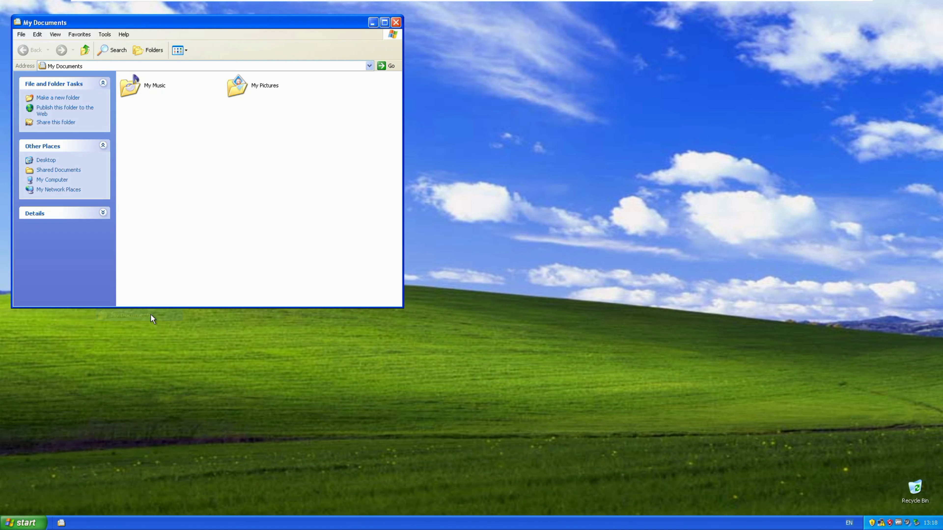
double_click(150, 99)
left_click(33, 46)
double_click(251, 89)
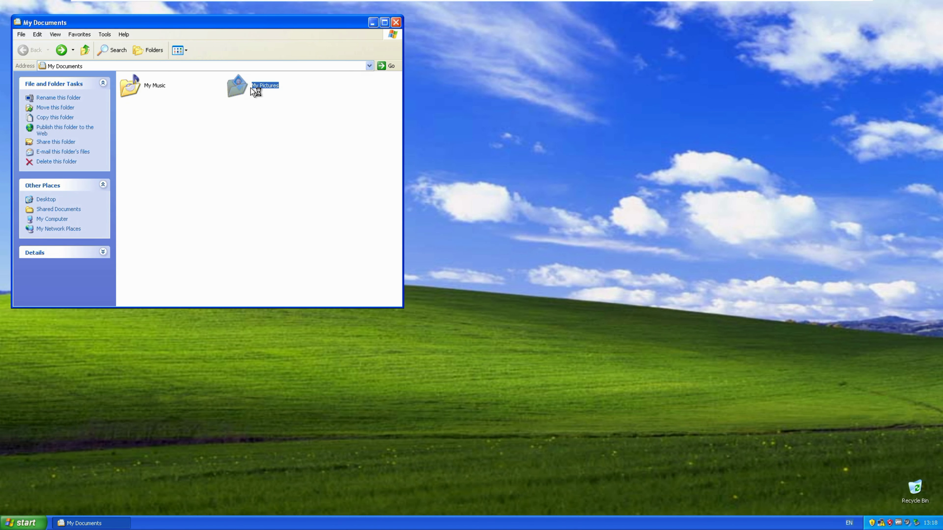
double_click(154, 106)
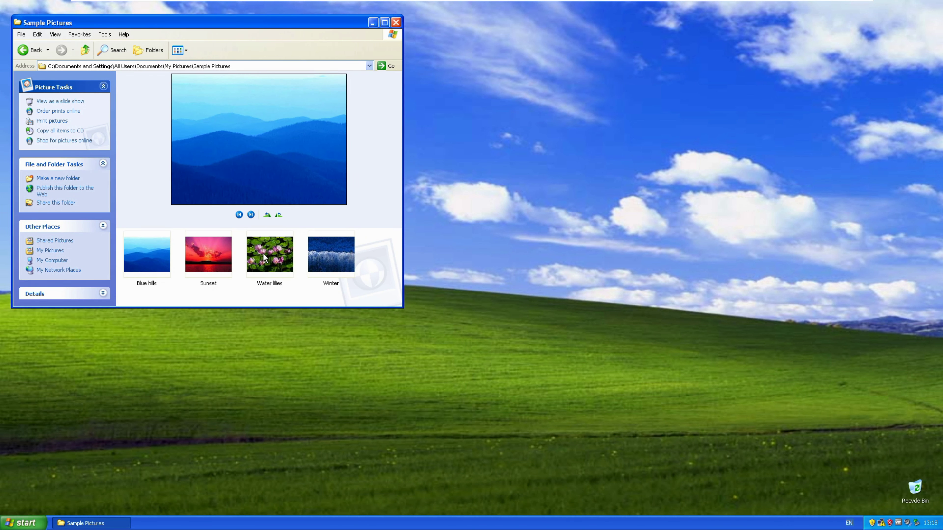
Preview the Water lilies and Winter images in the Sample Pictures folder
left_click(264, 256)
left_click(322, 246)
left_click(256, 252)
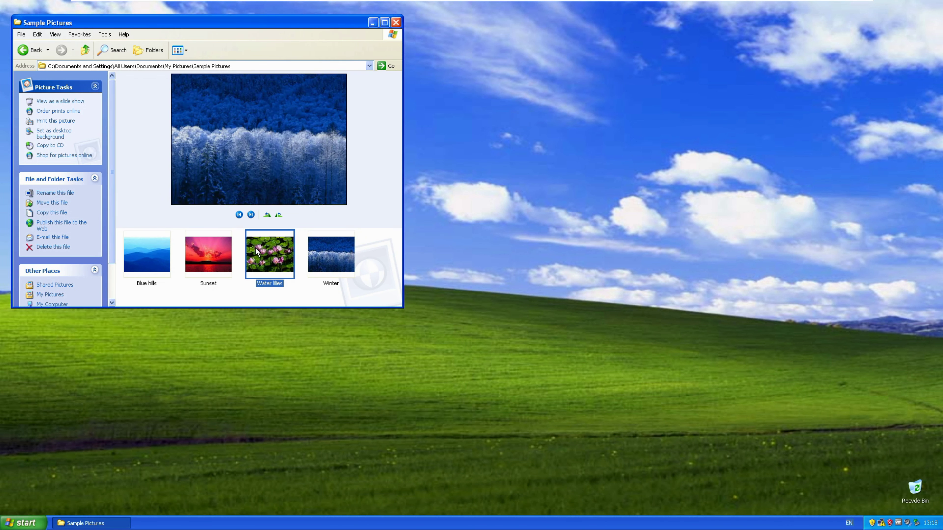
Preview the Sunset and Blue hills images, and return to the My Documents folder
left_click(208, 256)
left_click(161, 258)
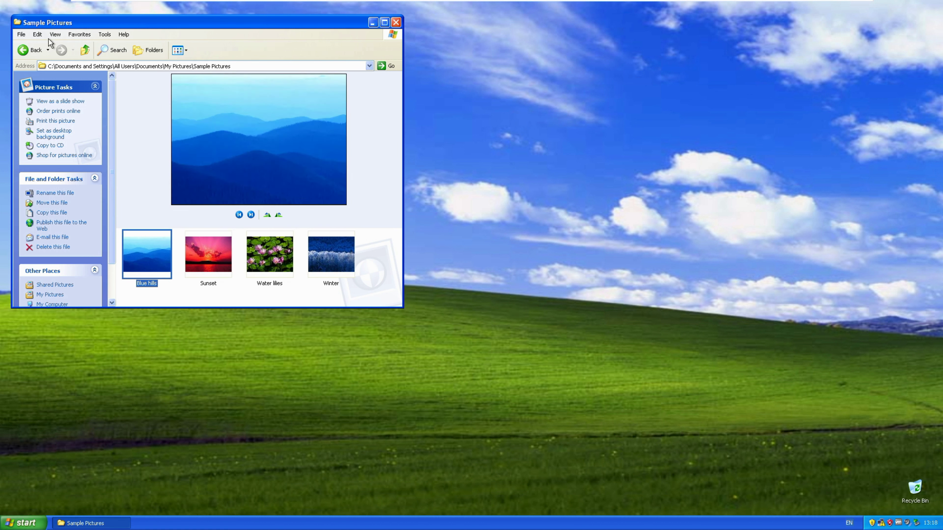
left_click(24, 57)
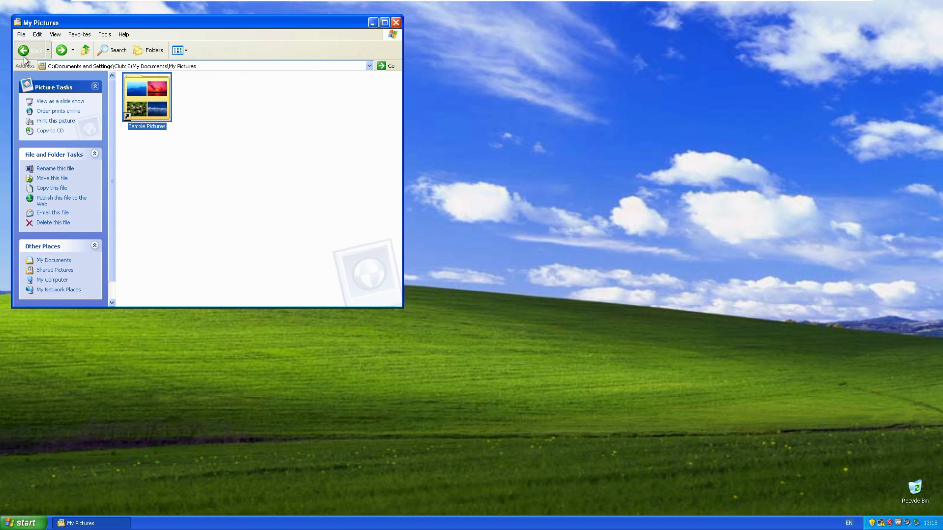
left_click(24, 57)
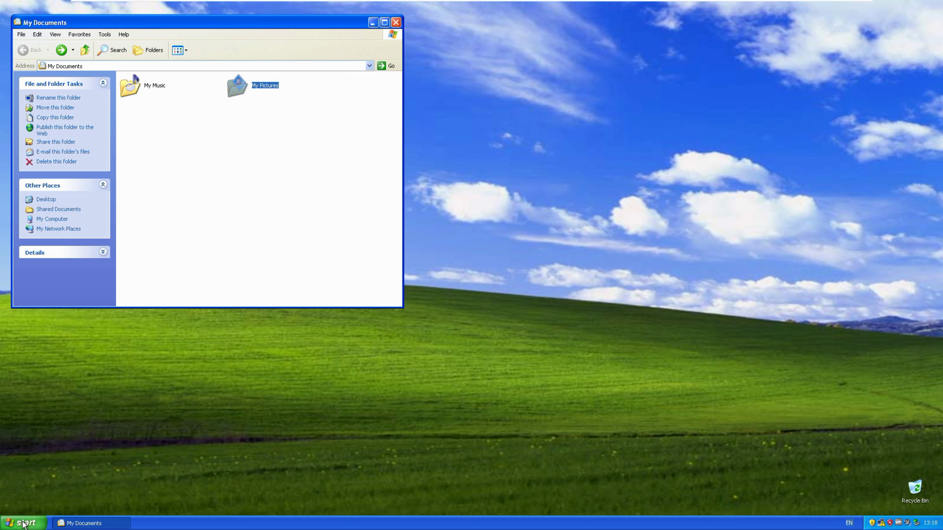
Open the Search Results window, try searching for "test" from its address bar, and close the browser window that opens
left_click(23, 523)
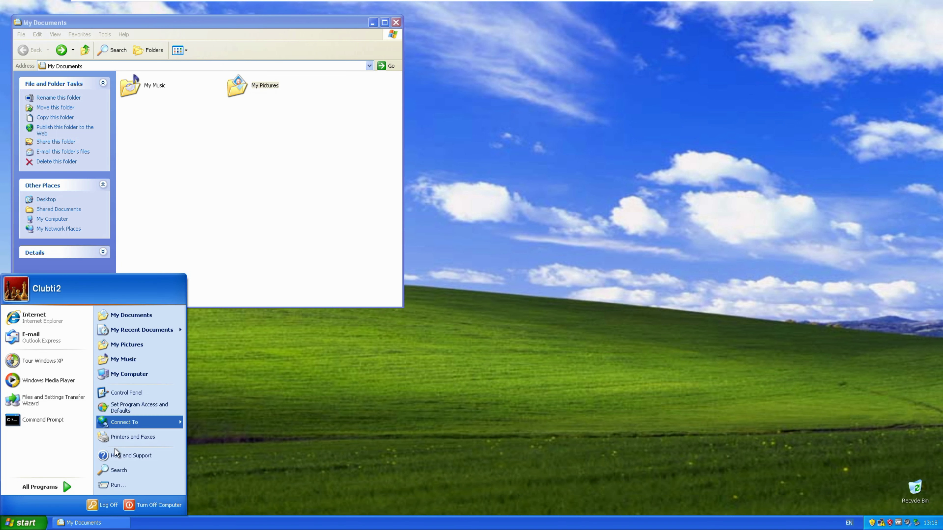
left_click(118, 470)
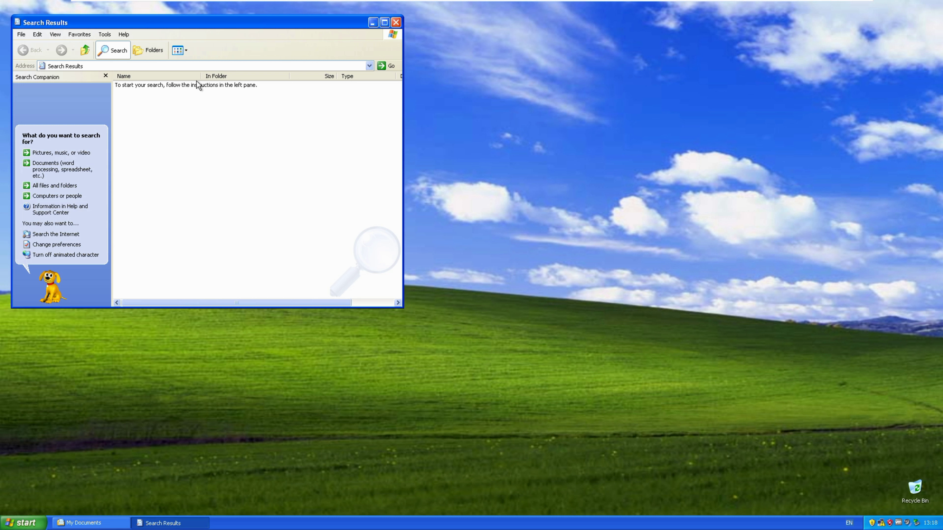
left_click(208, 66)
type("www")
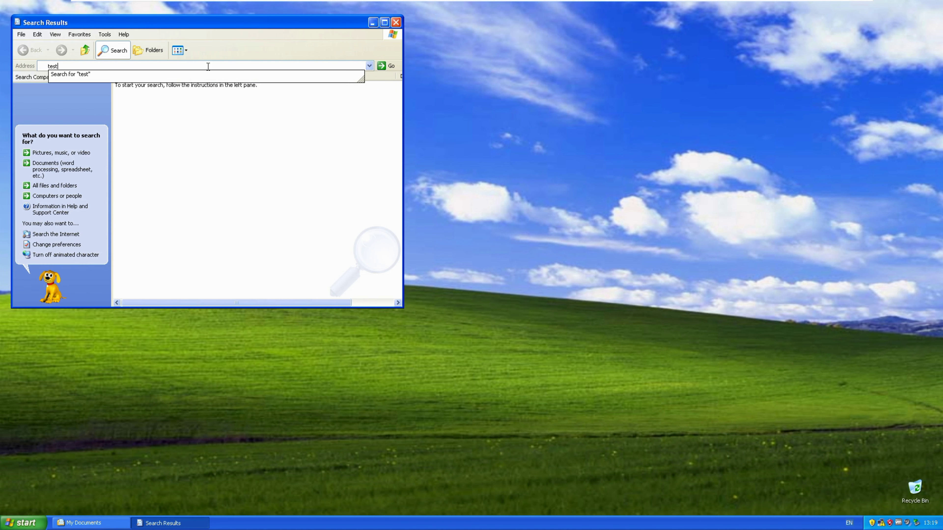
key("Return")
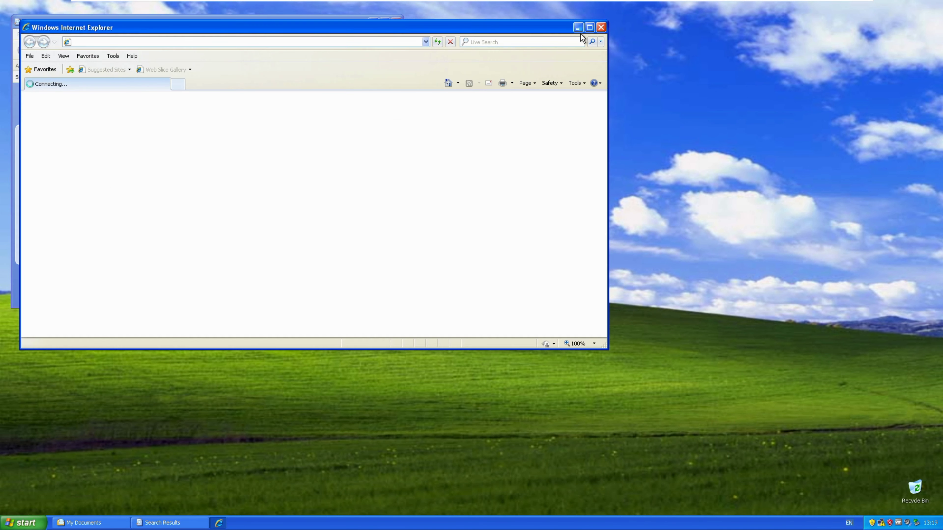
left_click(602, 28)
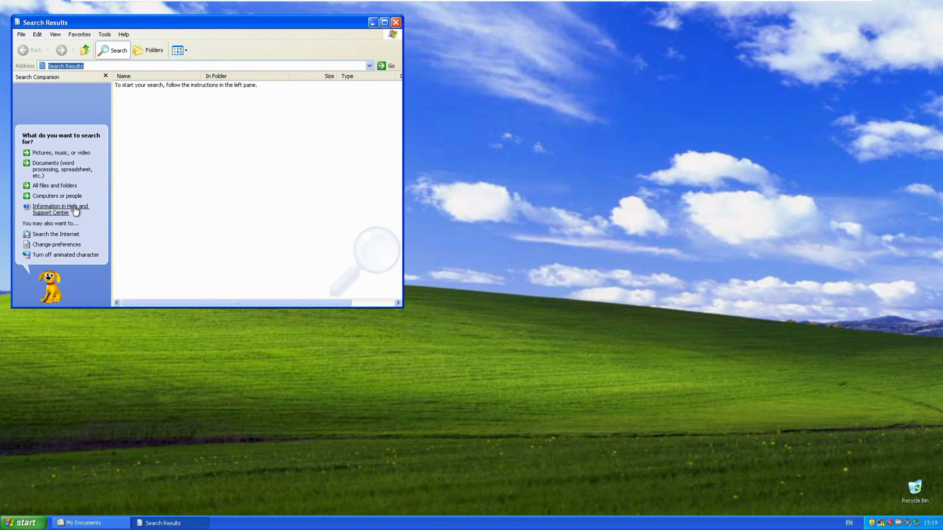
Search for pictures, music or video named "test", stop the search, and close the Search Results and My Documents windows
left_click(52, 152)
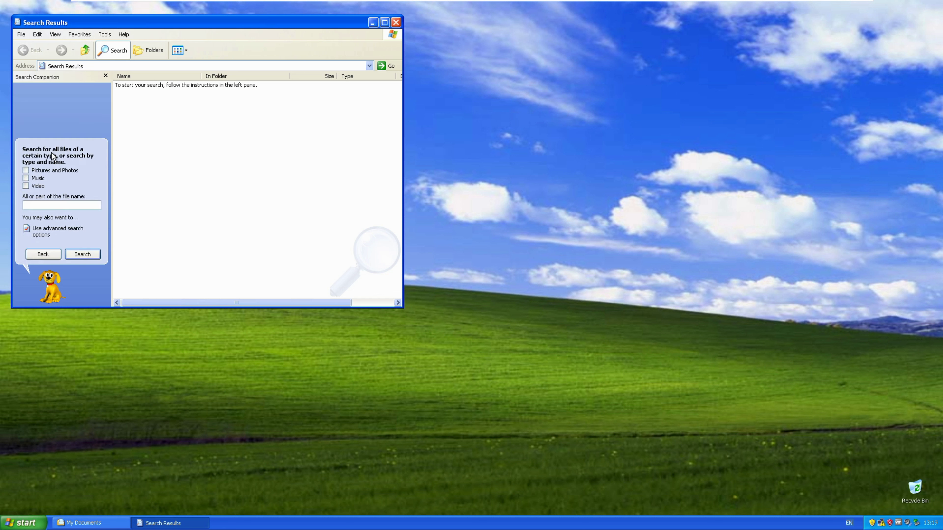
left_click(46, 205)
type("test")
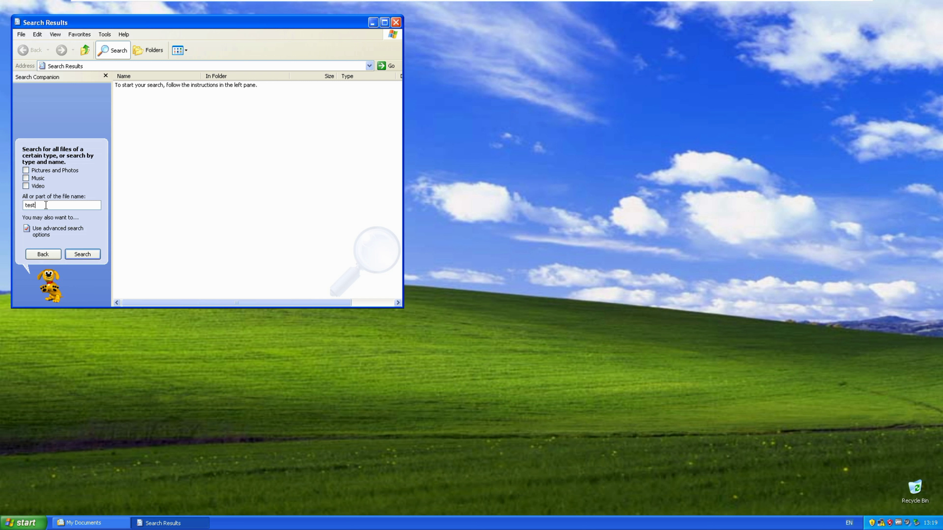
key("Return")
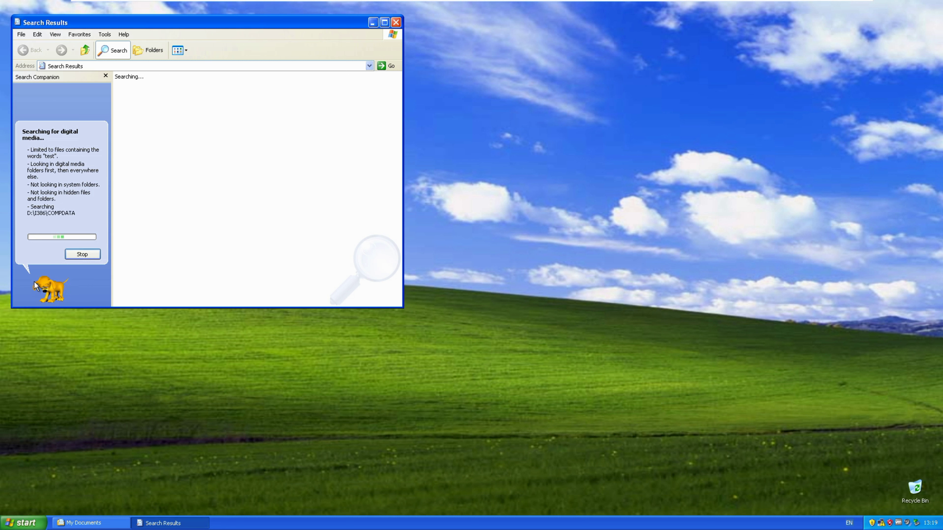
left_click(84, 254)
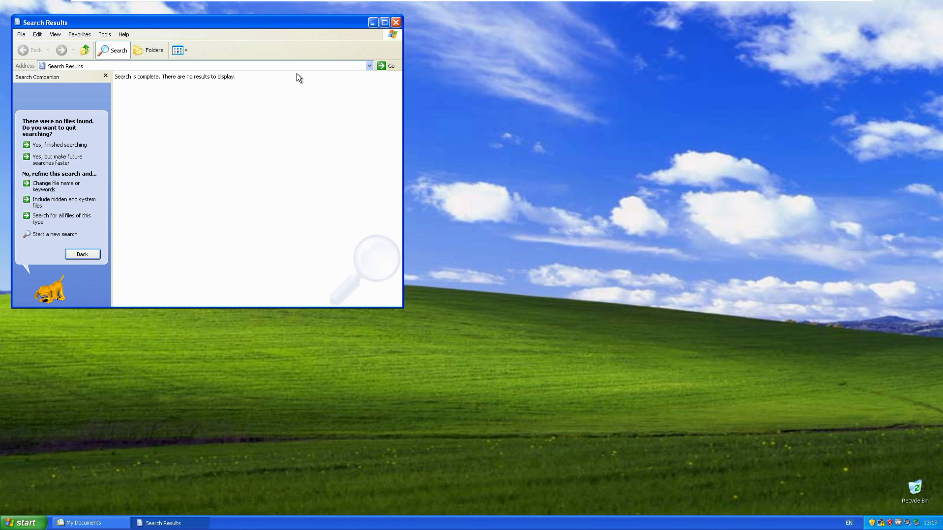
left_click(396, 22)
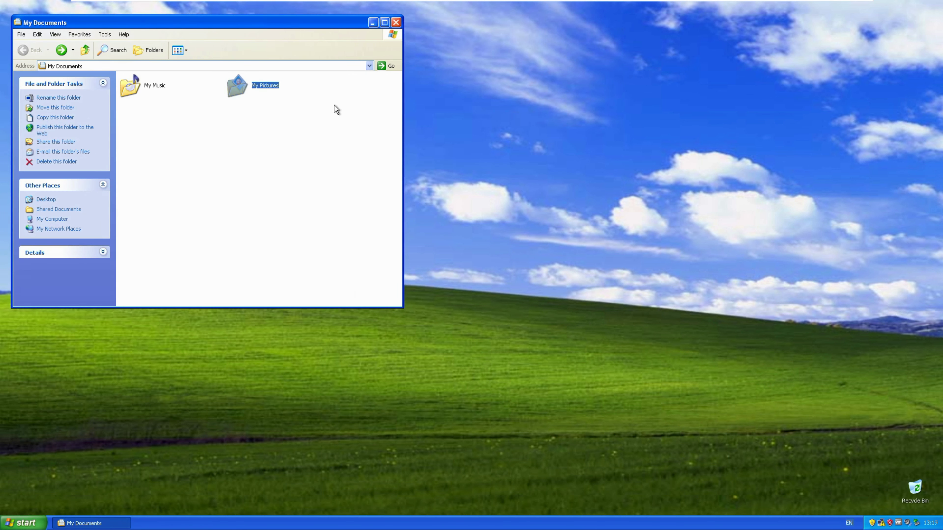
left_click(396, 23)
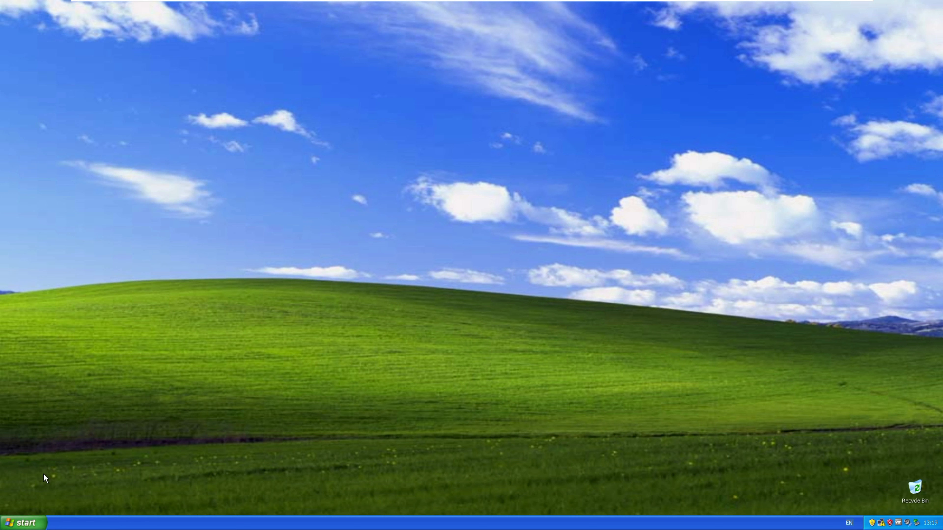
View the general system information in My Computer's properties, and close the dialog without changing anything
left_click(37, 523)
right_click(136, 370)
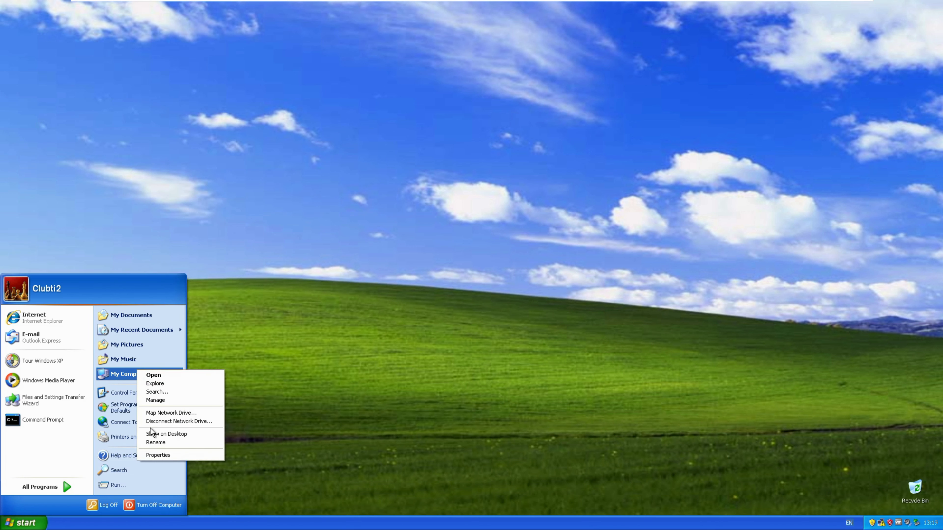
left_click(175, 453)
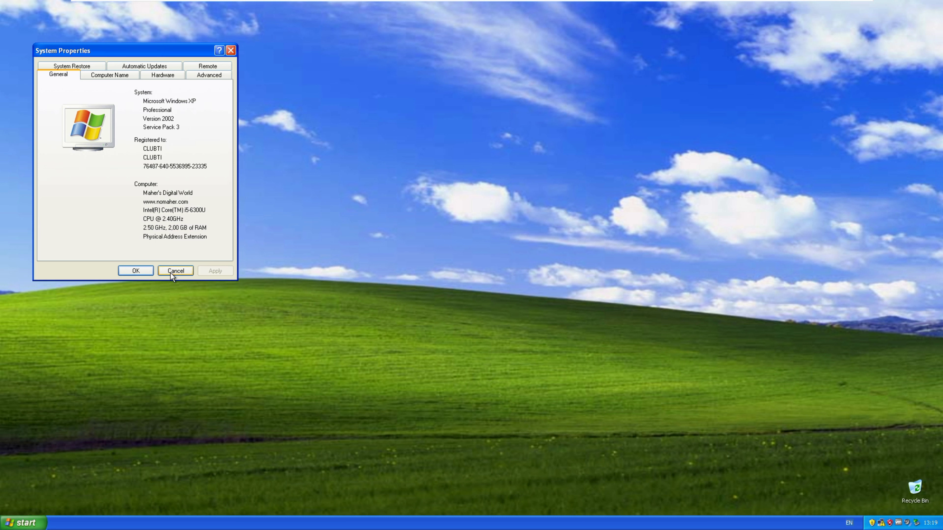
left_click(183, 271)
Launch Windows Media Player and complete its first-run setup with the default privacy and file type options
left_click(26, 523)
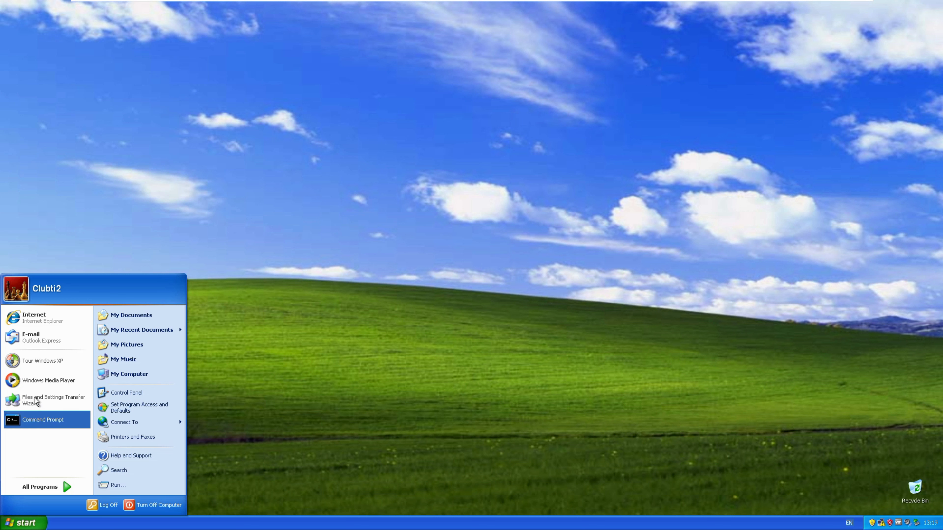
left_click(47, 386)
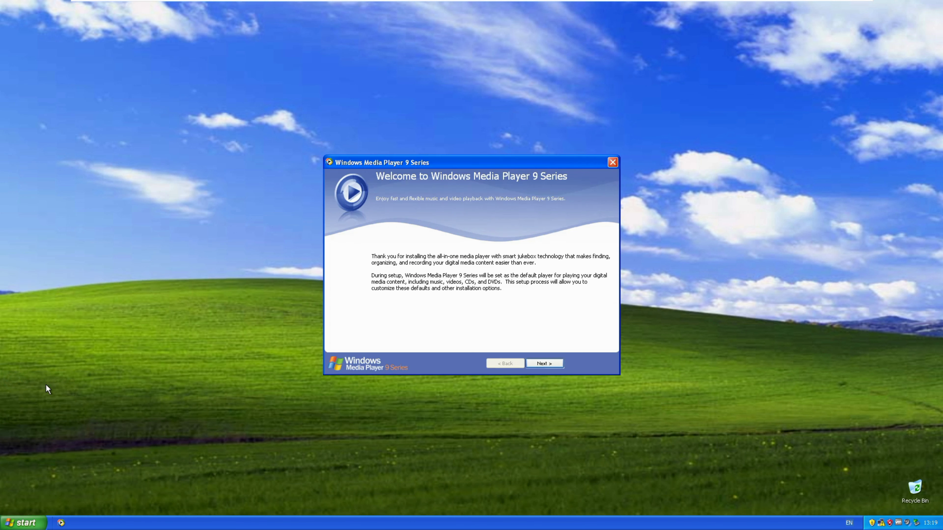
left_click(547, 362)
left_click(547, 362)
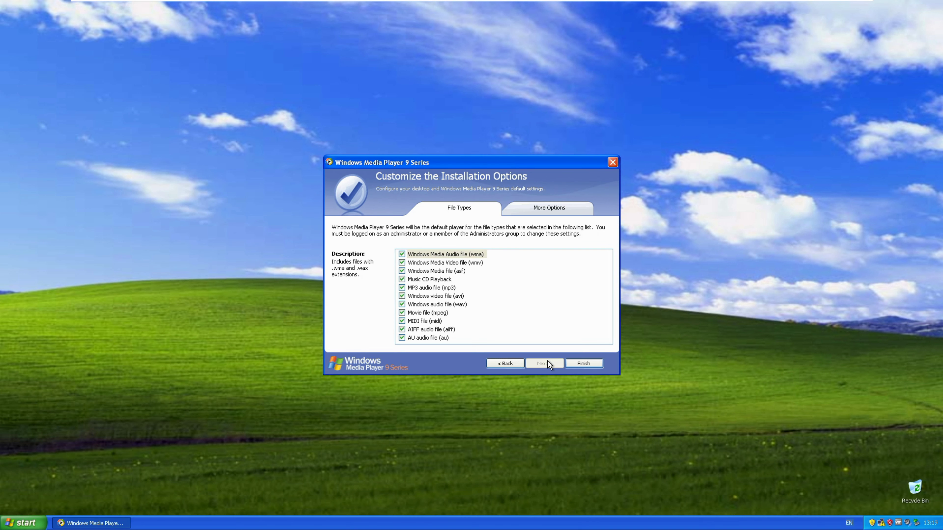
left_click(581, 362)
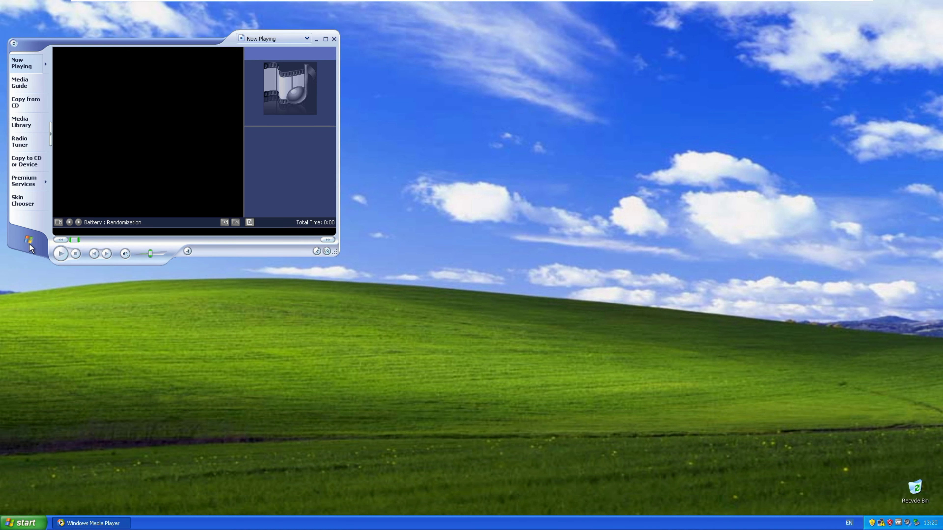
Look through the Now Playing playlist choices, show Windows Media Player's menu bar, and close the player
left_click(307, 39)
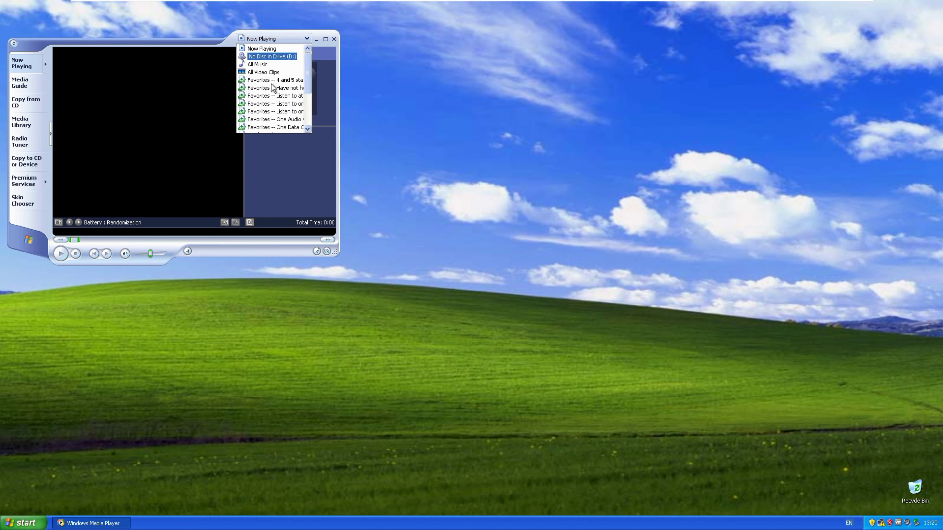
left_click(15, 46)
left_click(14, 45)
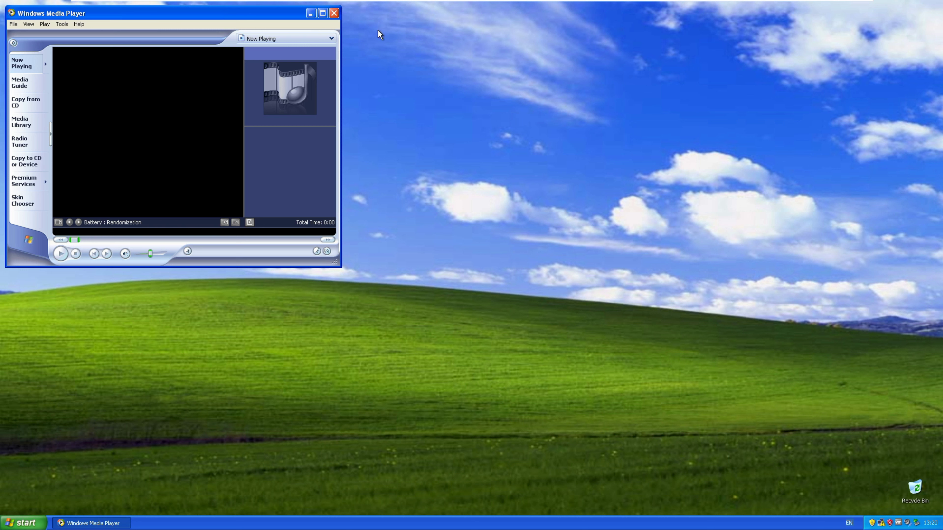
left_click(334, 13)
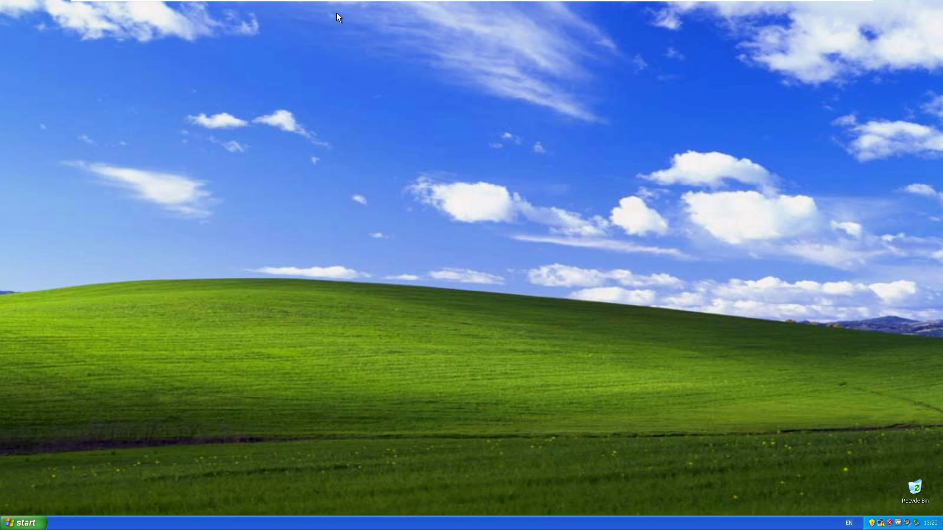
Check the Windows Update page in the Help and Support Center, and close the center
left_click(22, 523)
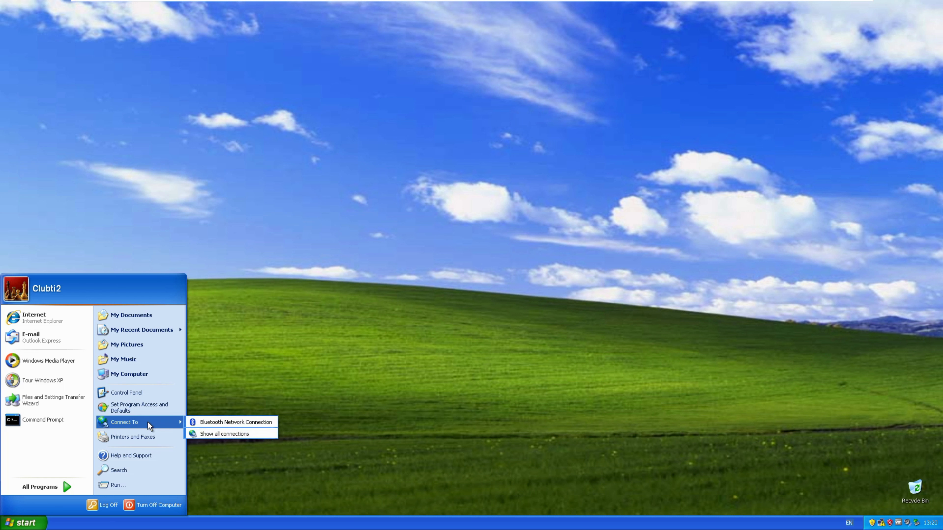
left_click(144, 454)
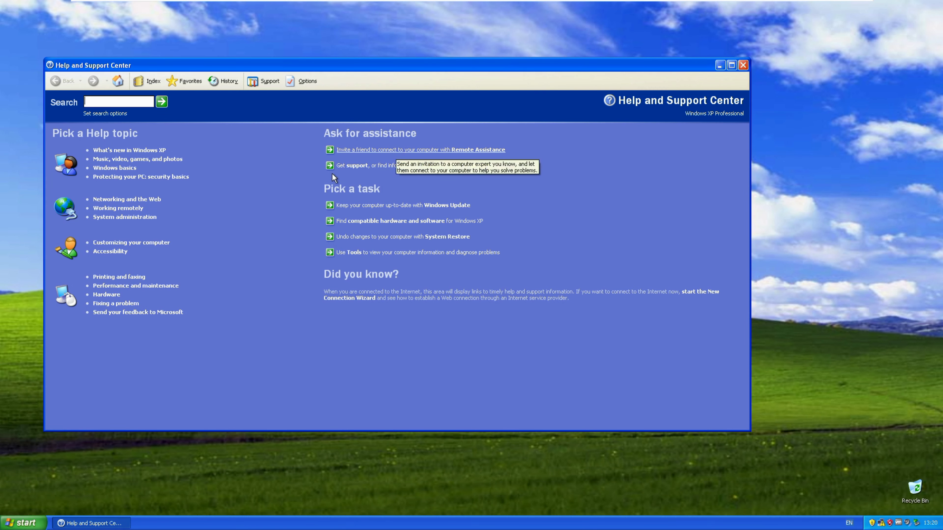
left_click(163, 105)
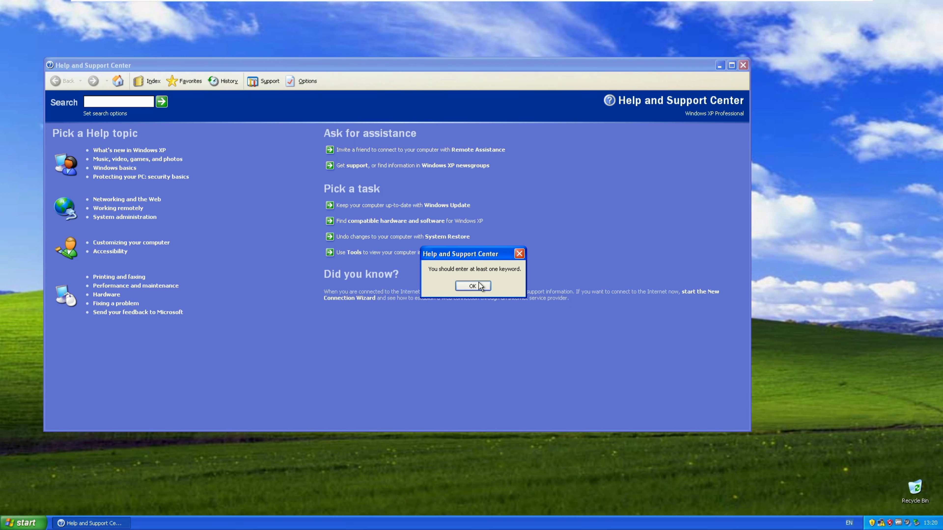
left_click(472, 286)
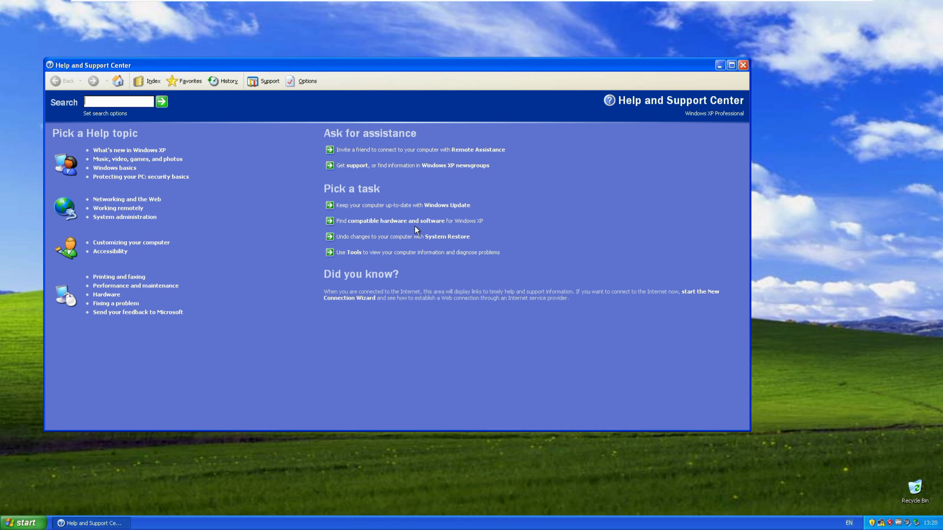
left_click(393, 208)
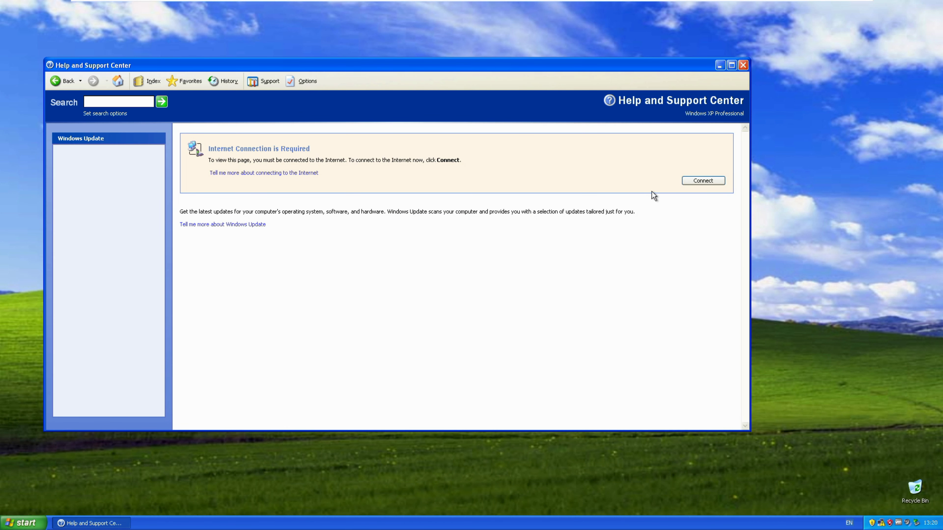
left_click(743, 65)
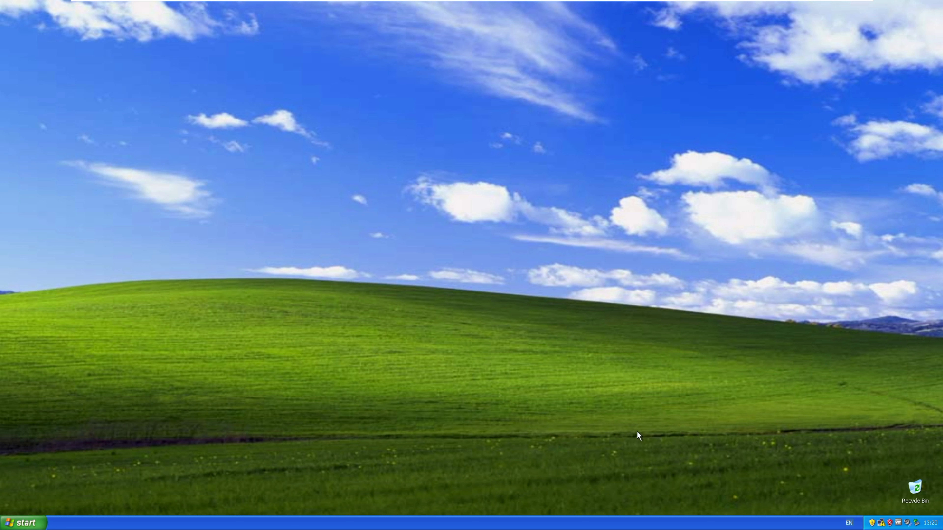
Open the desktop's Display Properties, preview the Windows Classic theme, and switch the selection to My Current Theme
left_click(8, 524)
left_click(9, 524)
right_click(345, 255)
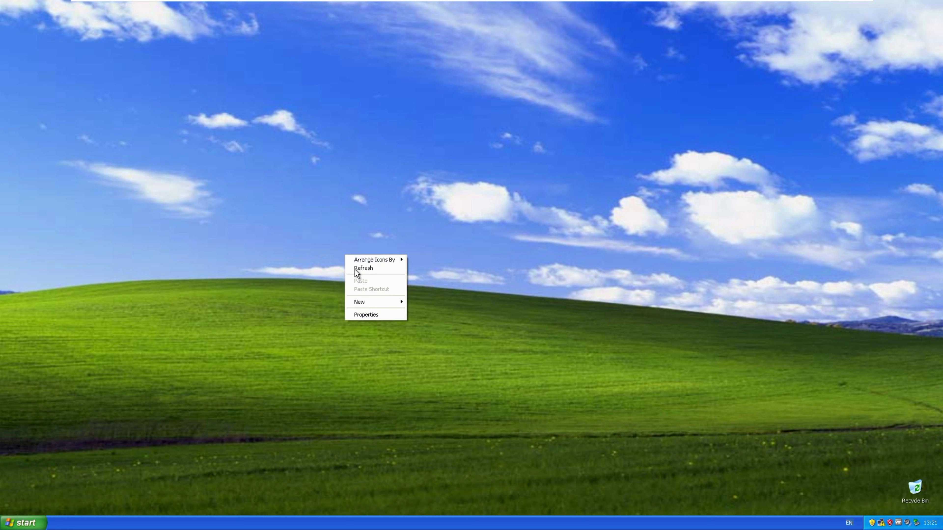
left_click(378, 317)
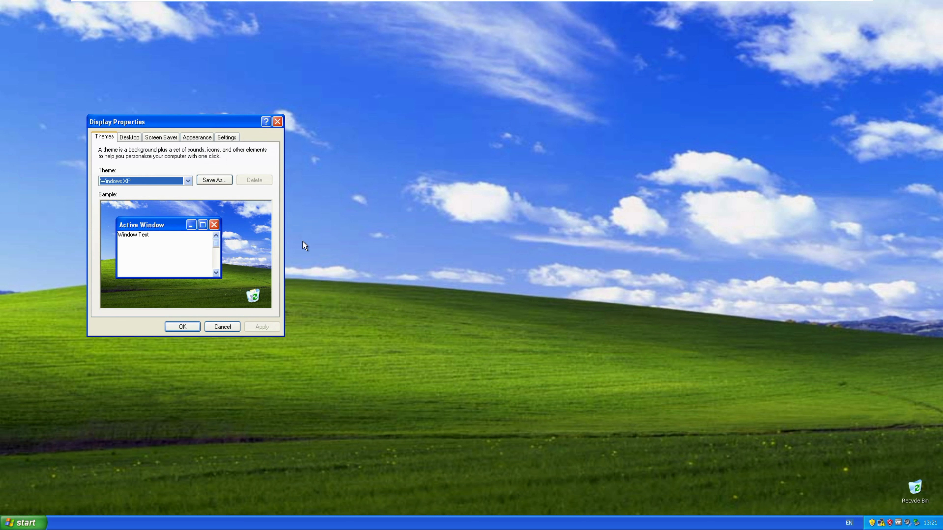
left_click(187, 181)
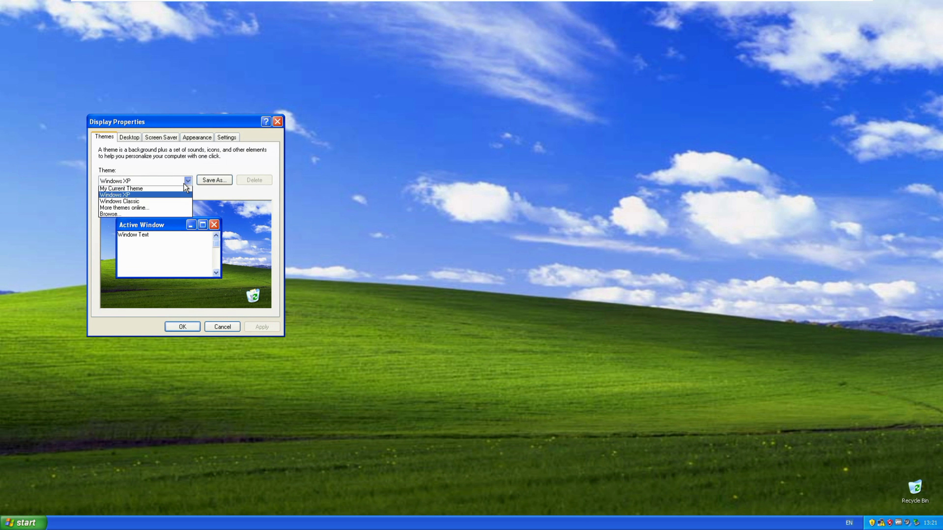
left_click(145, 203)
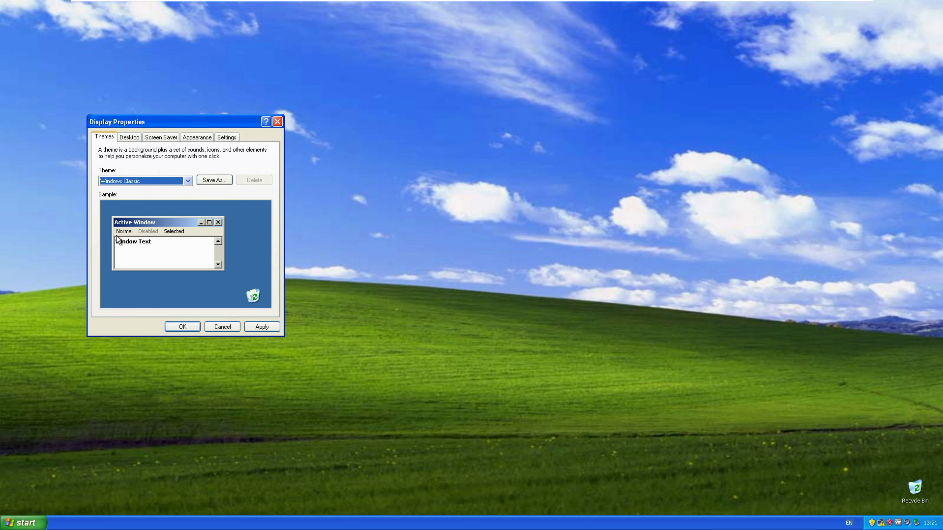
left_click(187, 180)
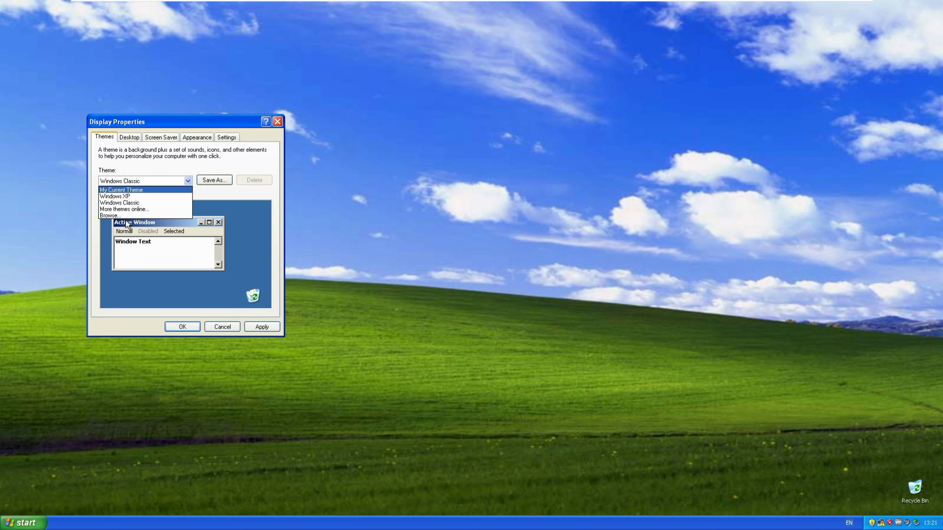
left_click(171, 282)
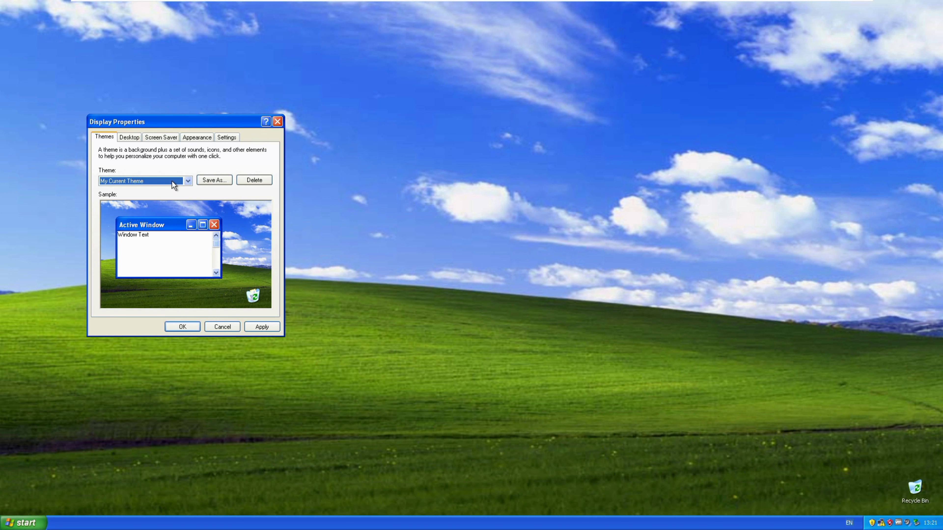
Browse the available desktop backgrounds in Display Properties and select Ripple
left_click(136, 138)
scroll(126, 250, "down", 3)
left_click(122, 265)
scroll(231, 276, "down", 3)
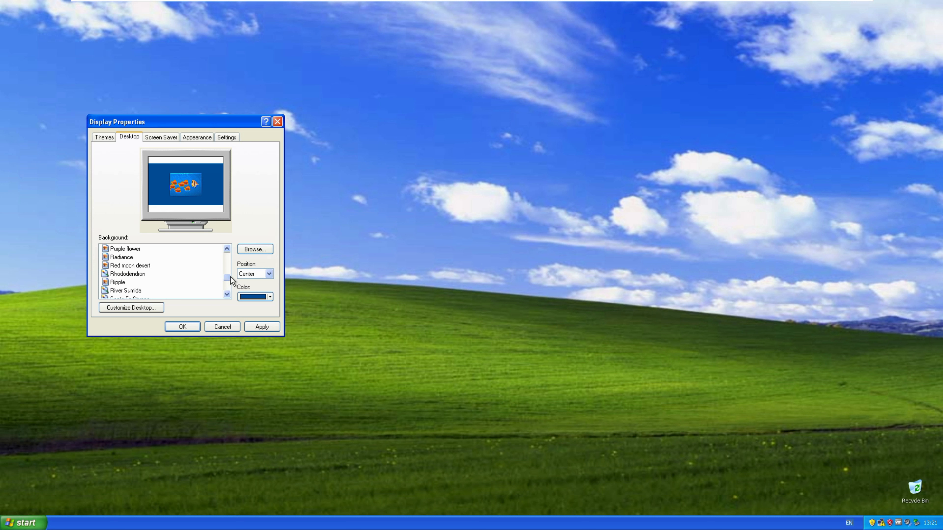
left_click(117, 283)
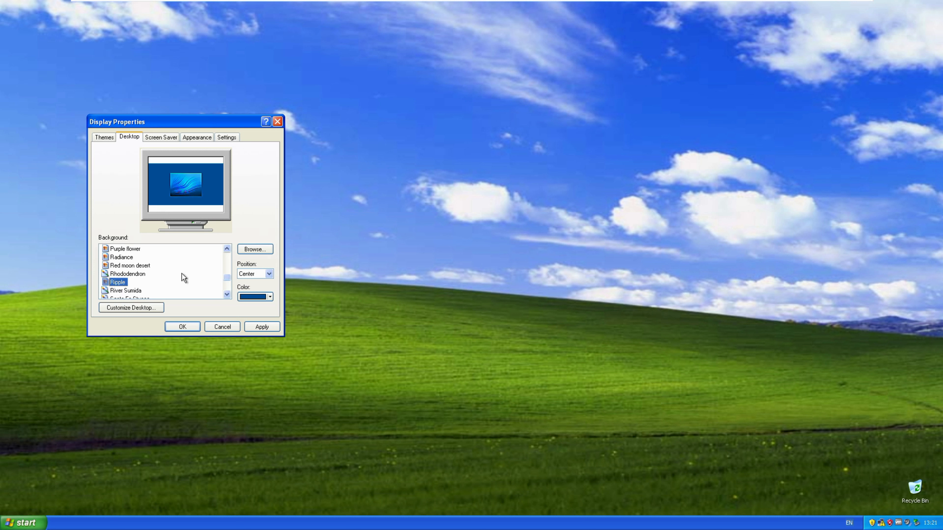
View the screen saver settings in Display Properties
left_click(162, 137)
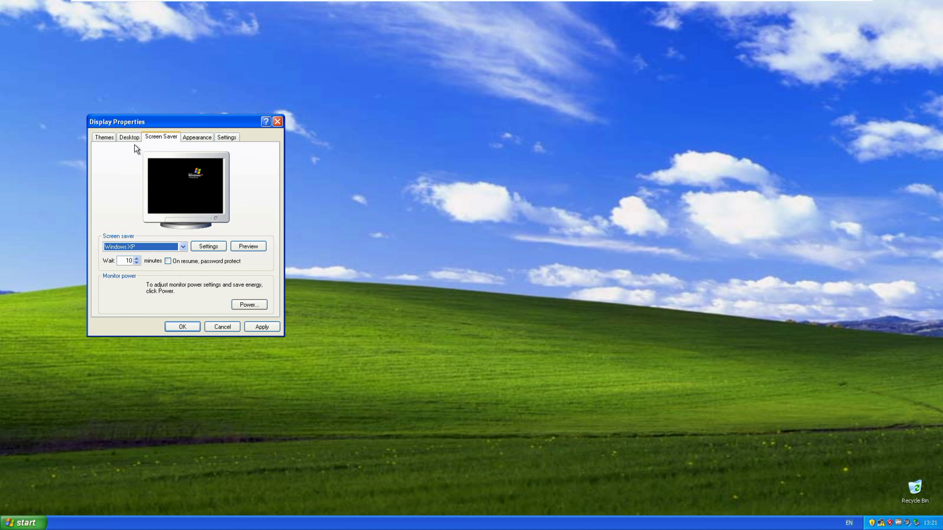